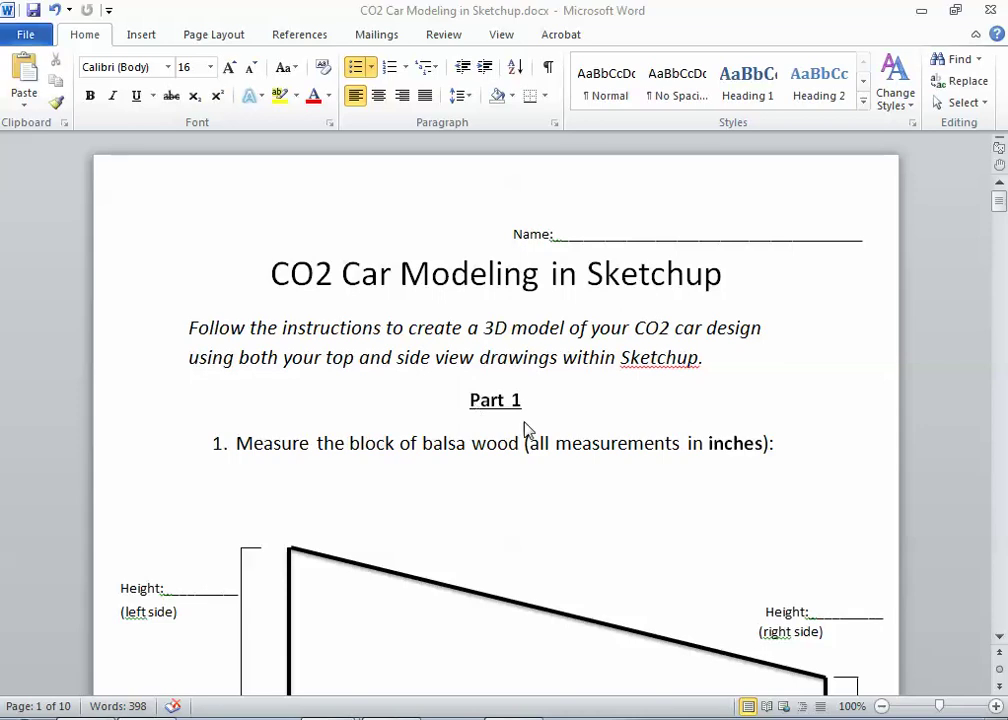
Scroll through pages 1 and 2 to study the block's Side View and Top View diagrams.
scroll(602, 475, "down", 3)
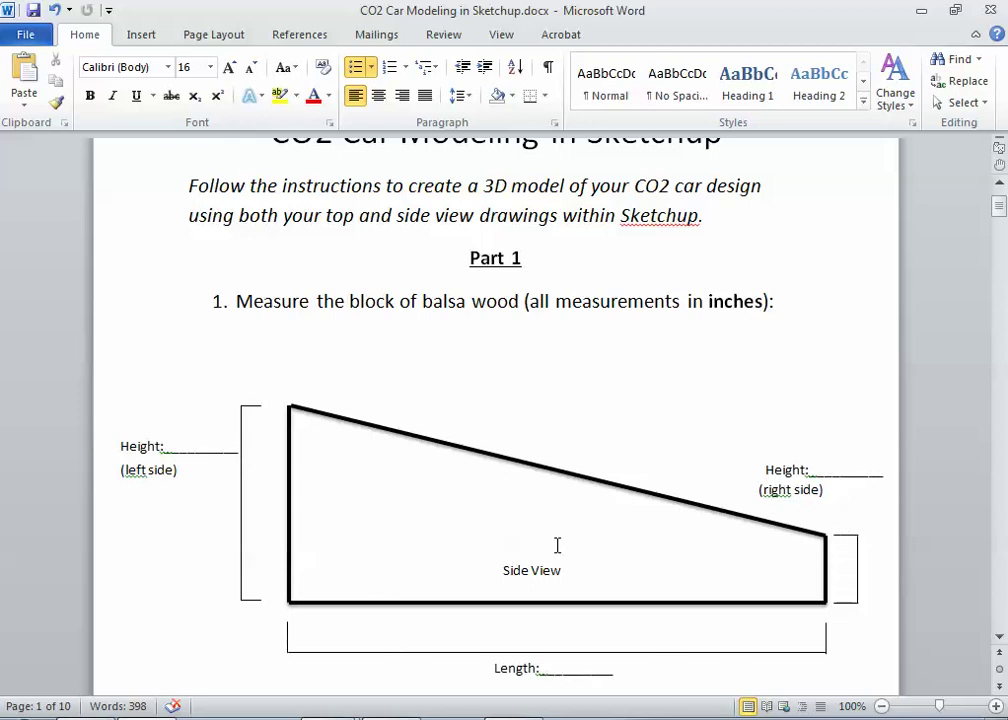
scroll(556, 544, "down", 4)
scroll(557, 545, "down", 4)
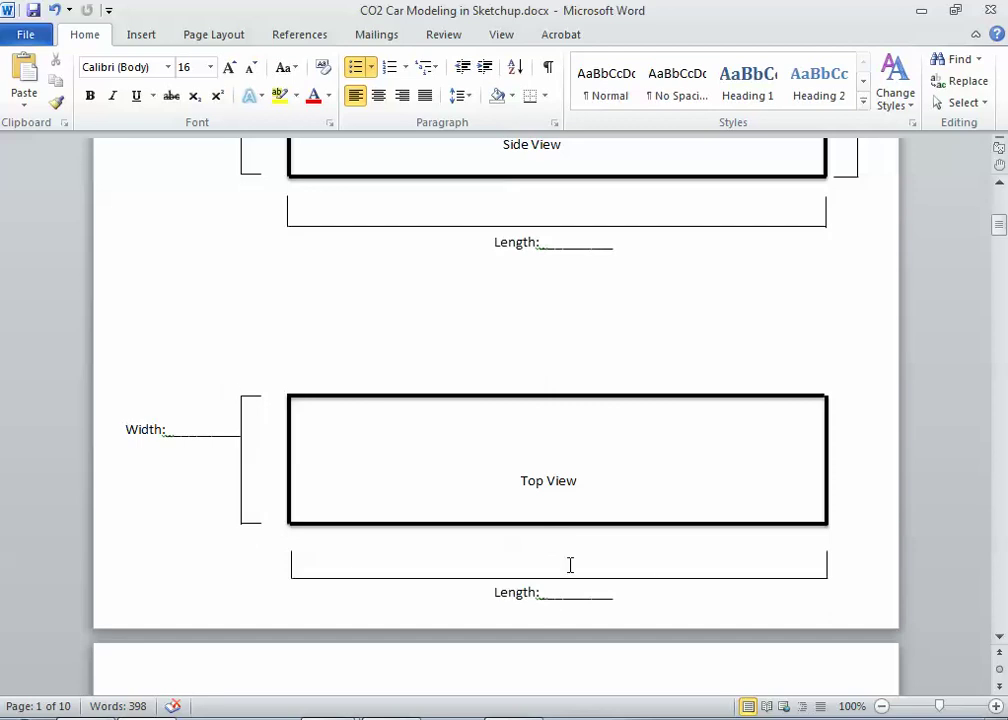
scroll(512, 477, "up", 3)
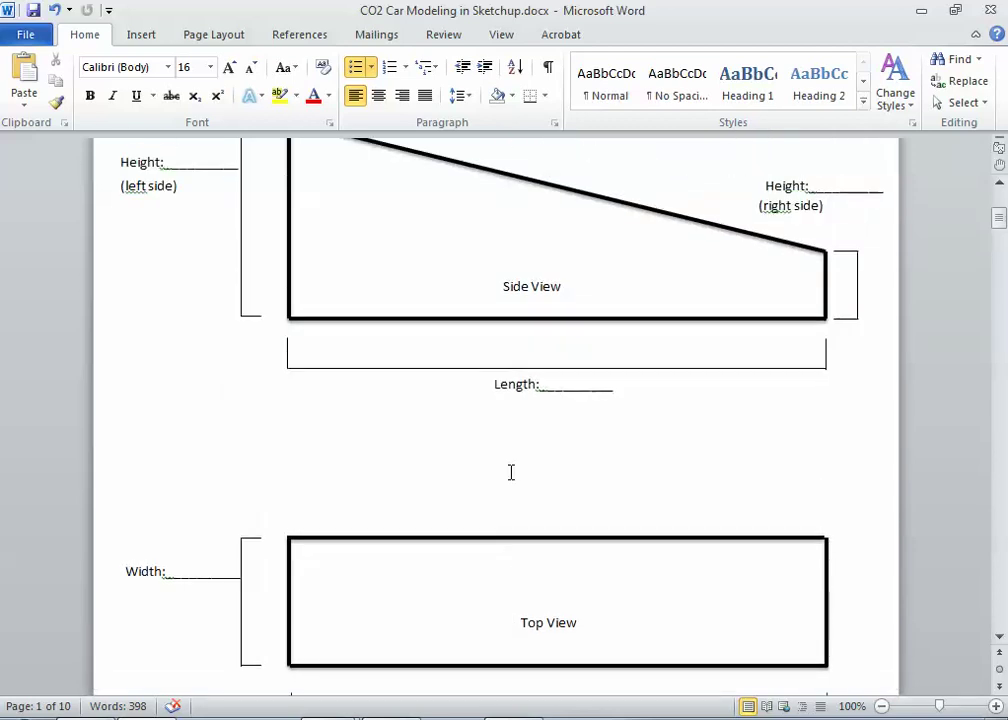
scroll(485, 444, "up", 1)
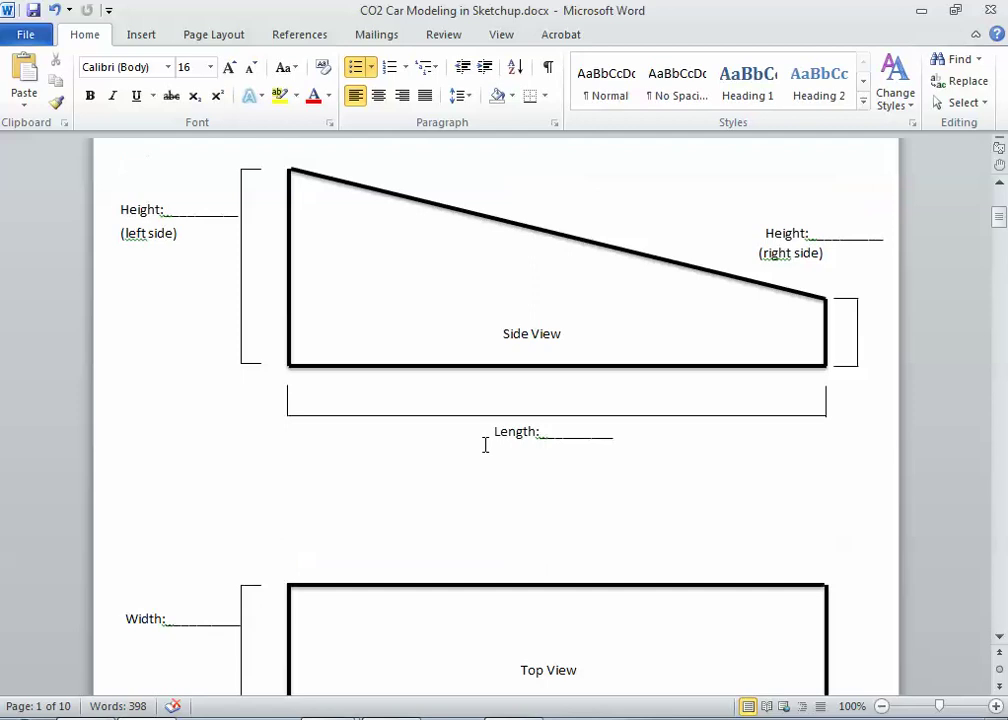
scroll(485, 444, "down", 2)
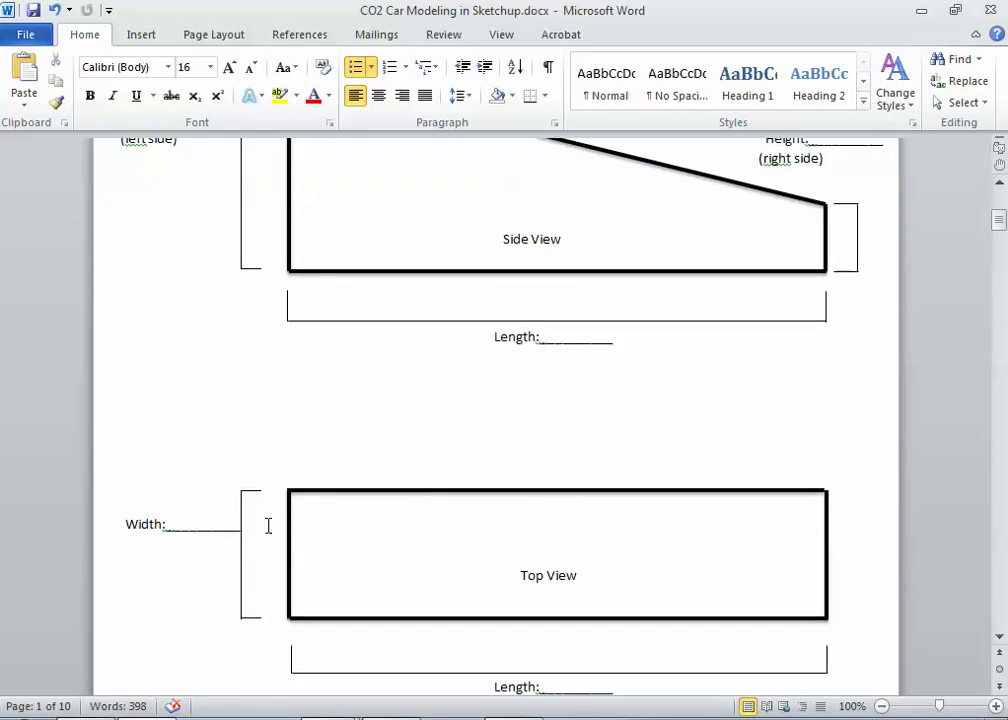
scroll(301, 558, "down", 8)
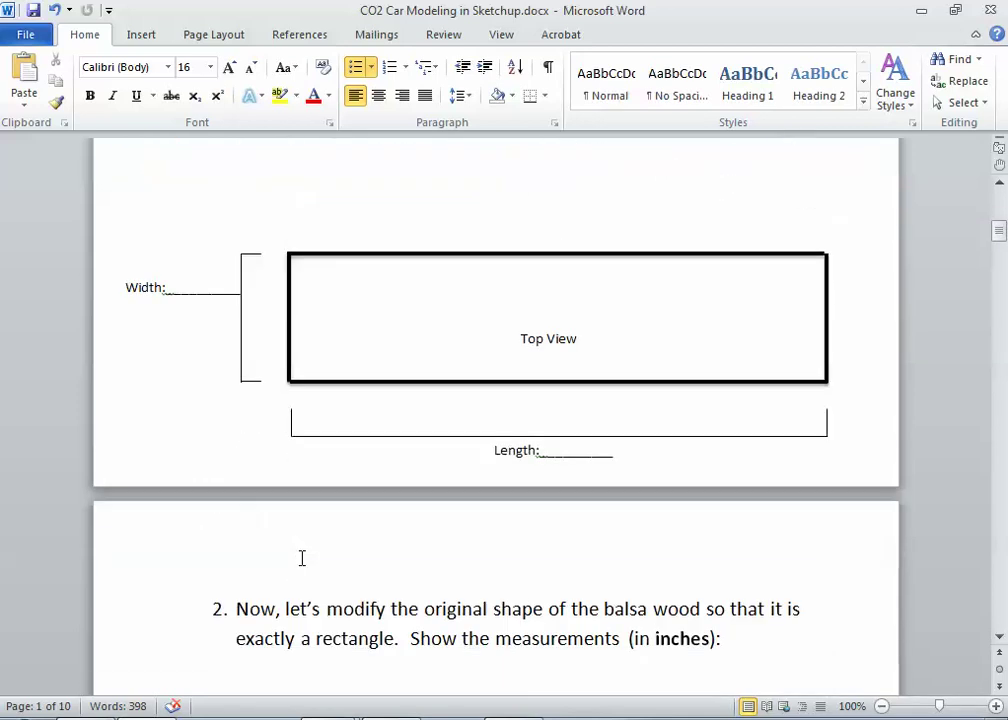
scroll(295, 548, "down", 3)
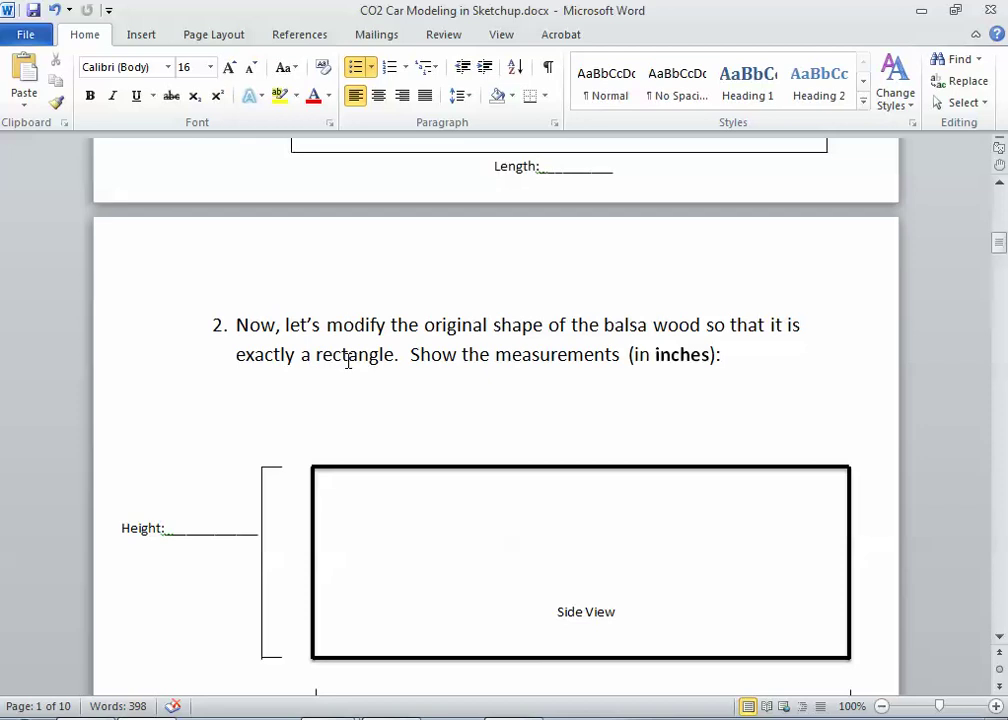
scroll(348, 362, "down", 2)
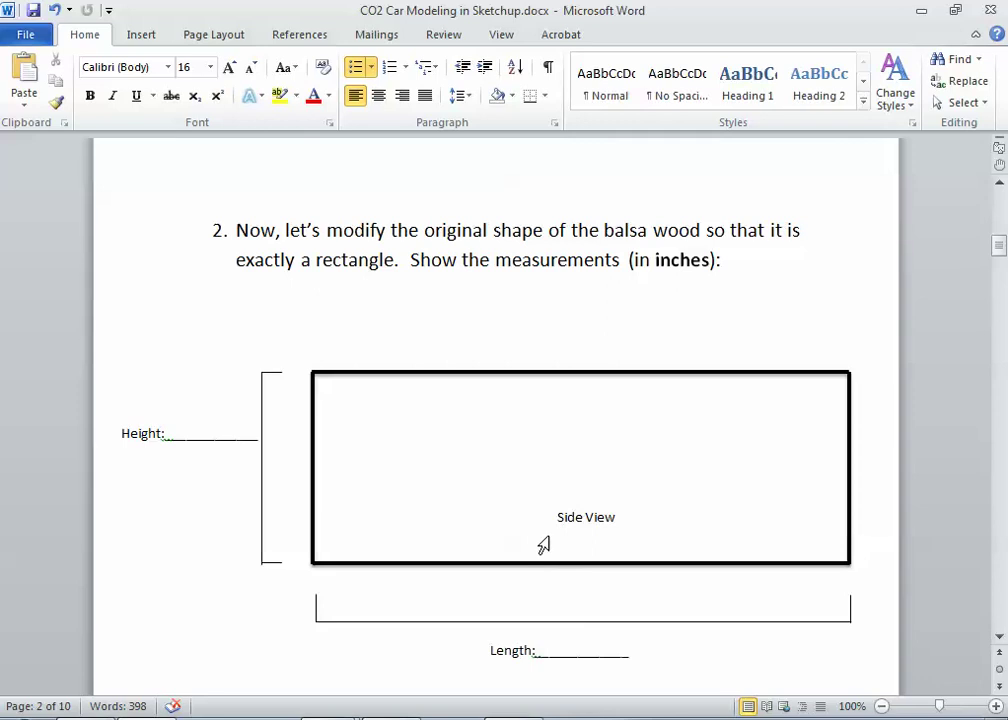
scroll(545, 537, "up", 12)
scroll(547, 532, "up", 3)
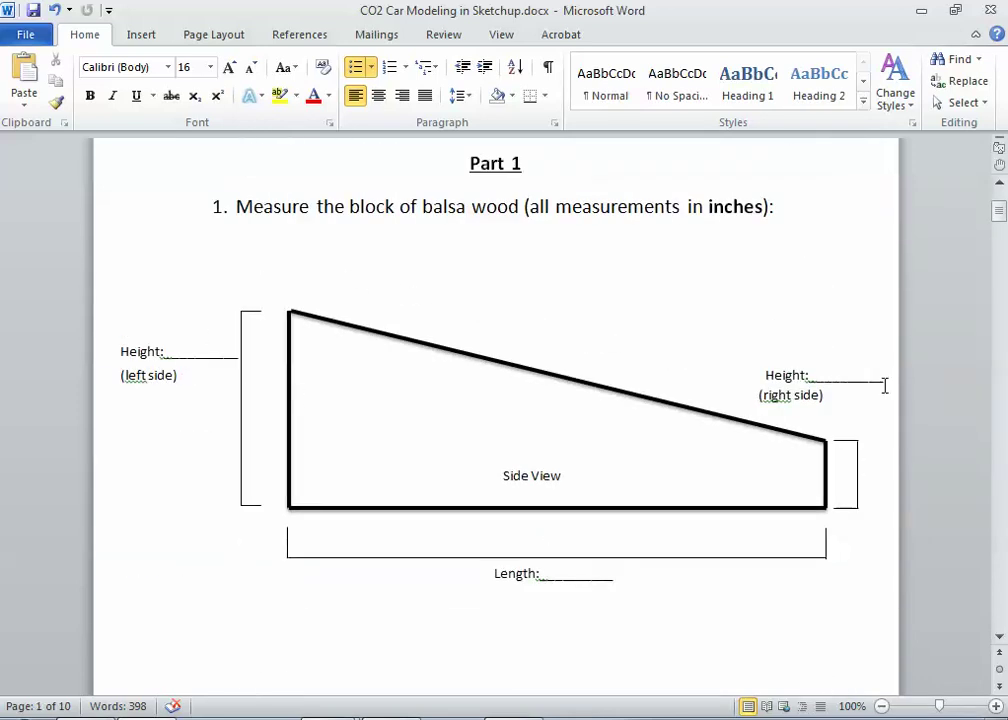
scroll(837, 436, "up", 1)
scroll(776, 540, "down", 14)
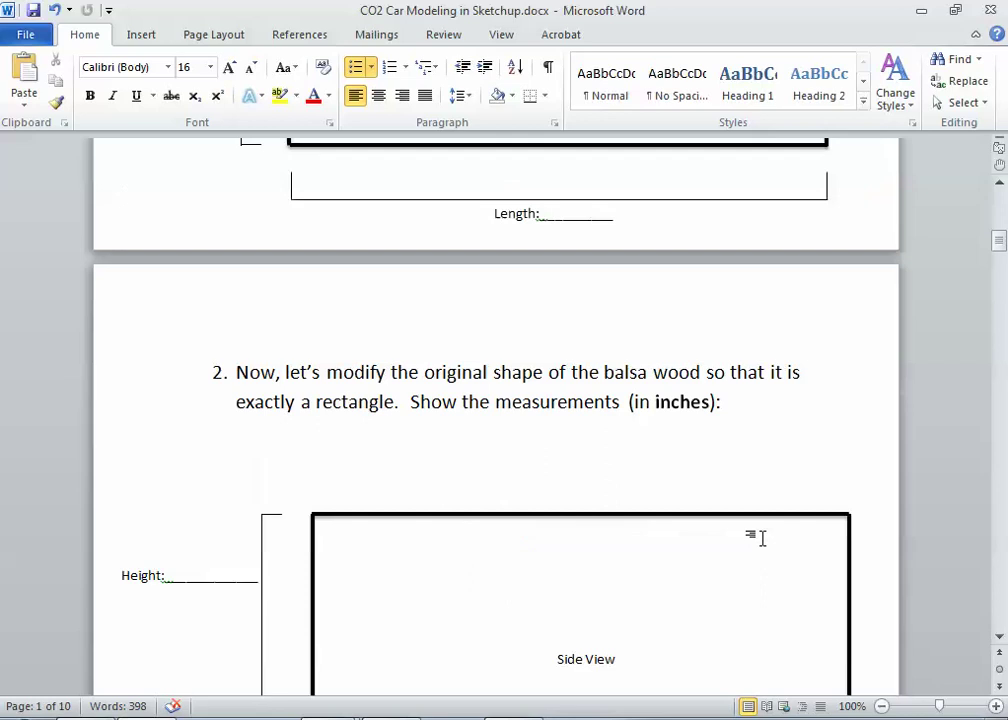
scroll(367, 596, "down", 5)
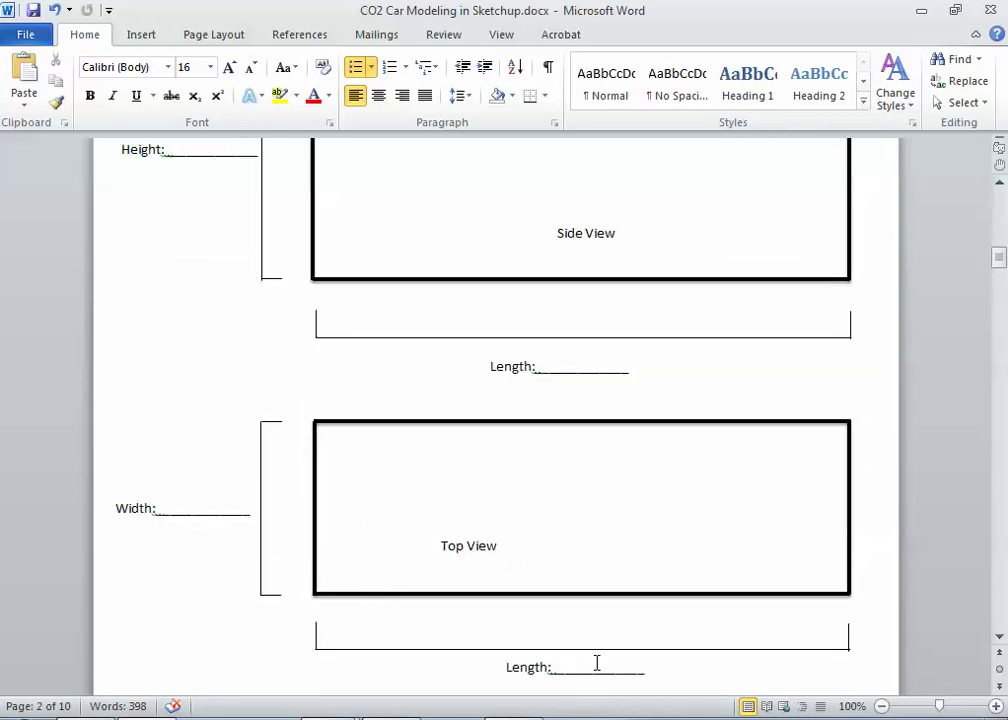
scroll(596, 645, "down", 12)
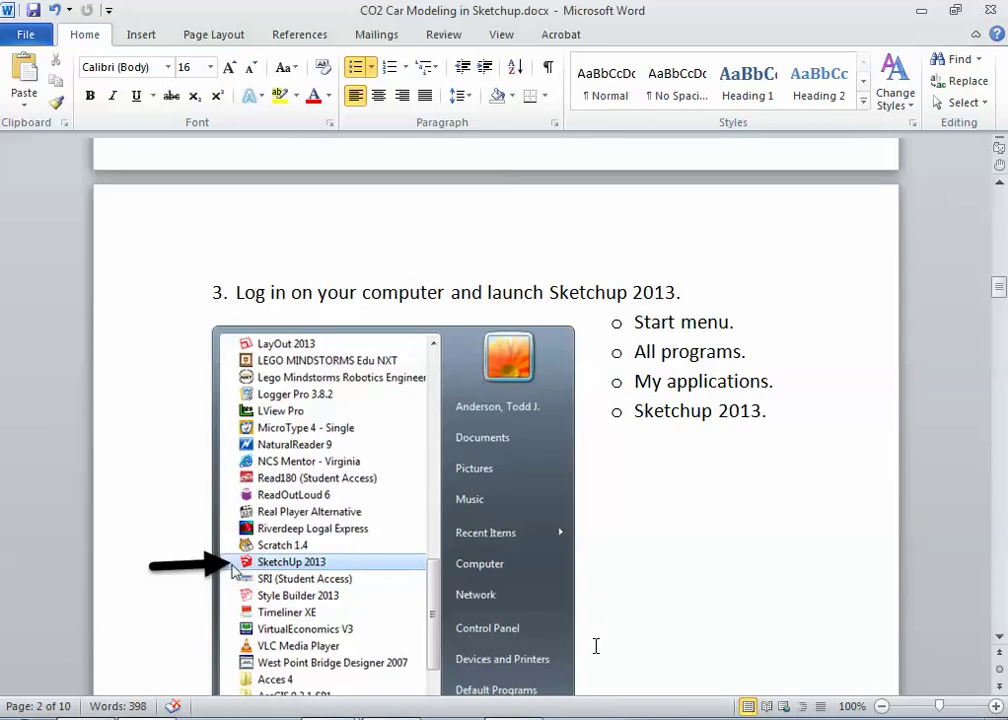
Scroll past step 3's Start menu screenshot to step 4's View—Toolbars screenshot.
scroll(596, 646, "down", 2)
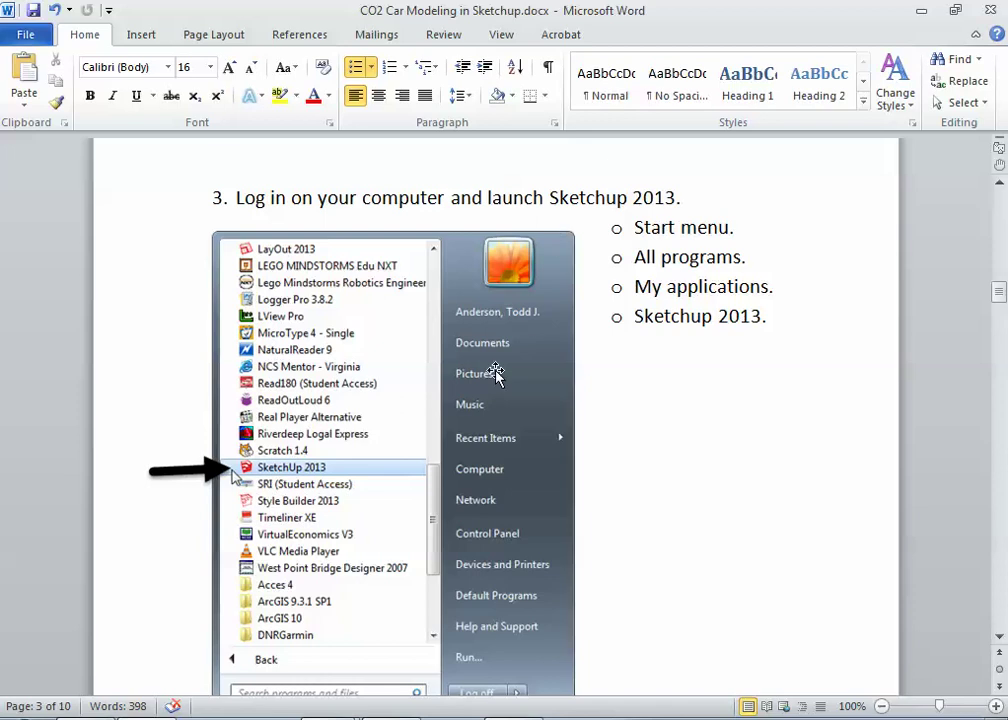
scroll(462, 420, "down", 2)
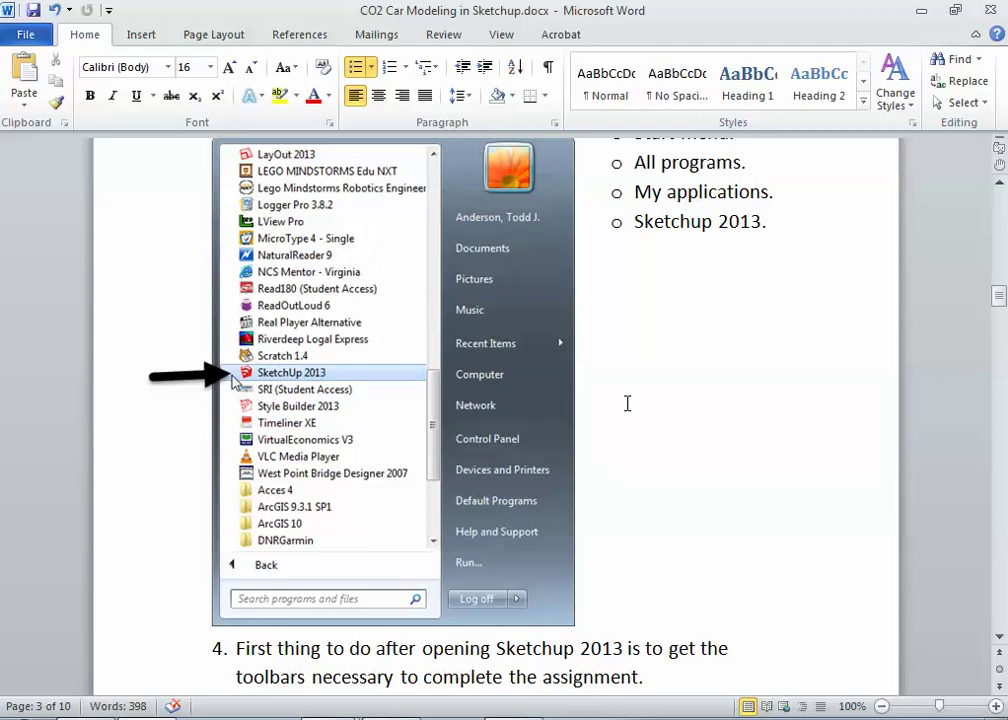
scroll(627, 403, "down", 7)
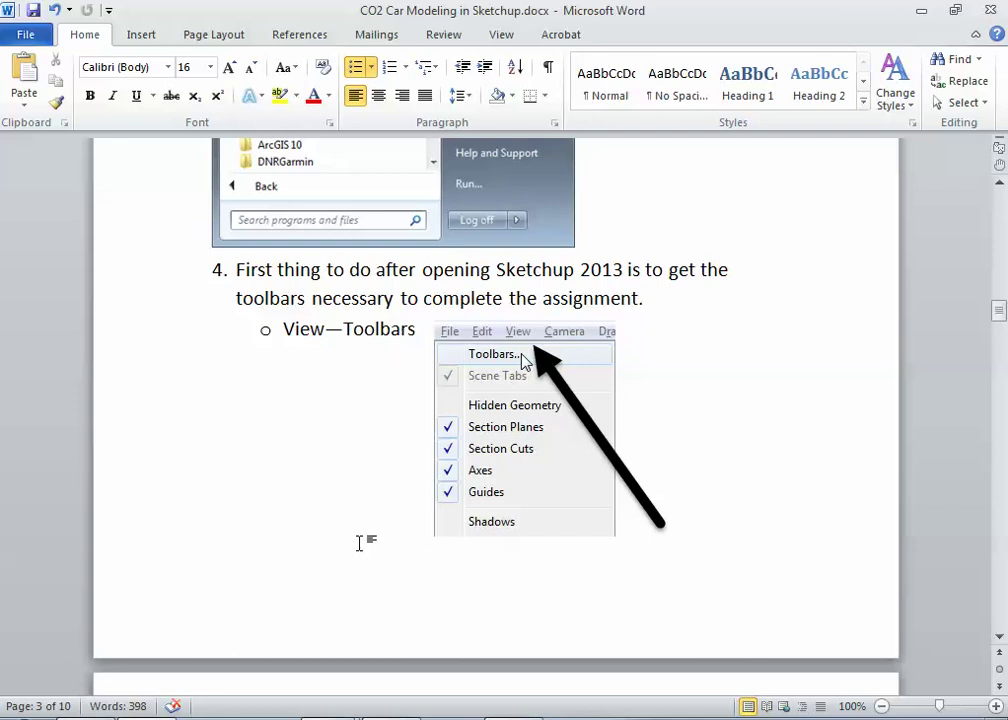
In SketchUp's View > Toolbars list, turn Getting Started on and back off.
key("alt+Tab")
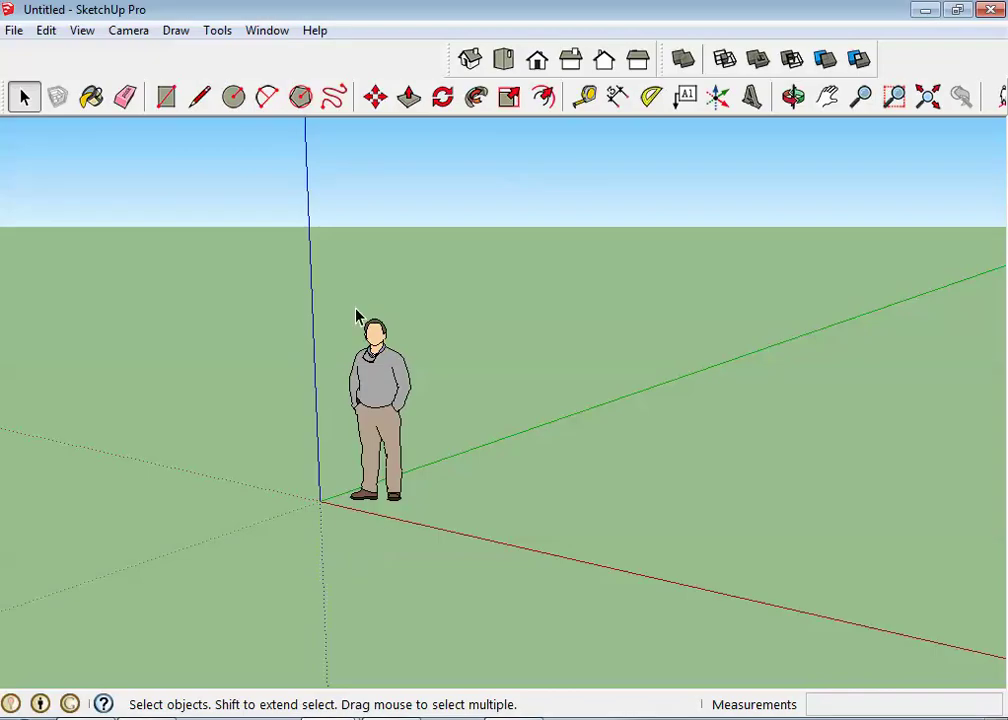
left_click(81, 36)
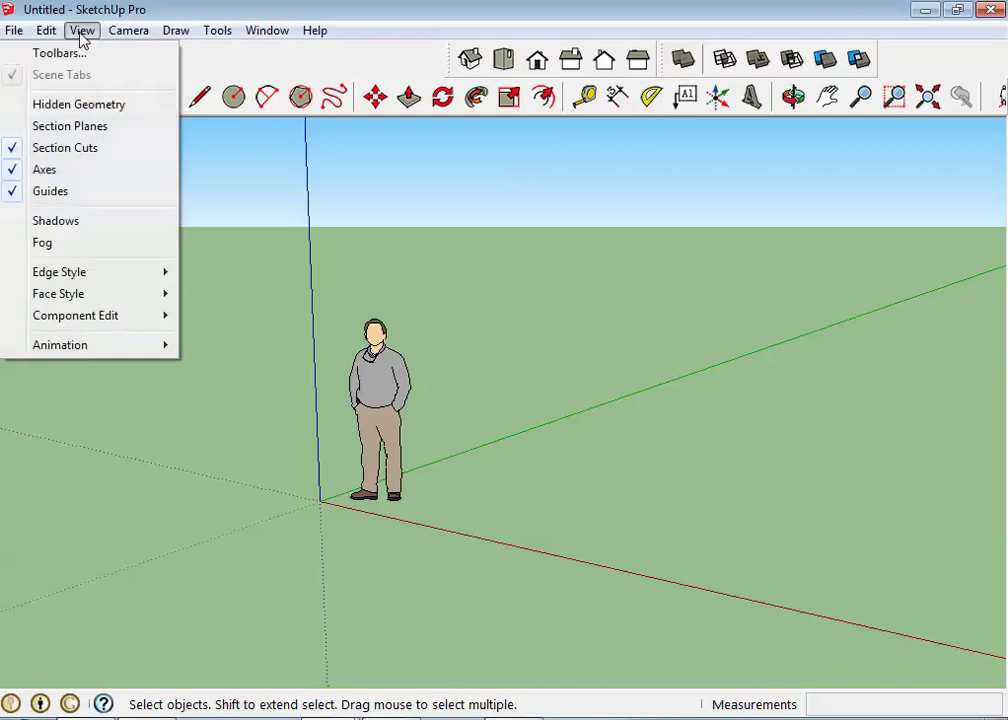
left_click(66, 52)
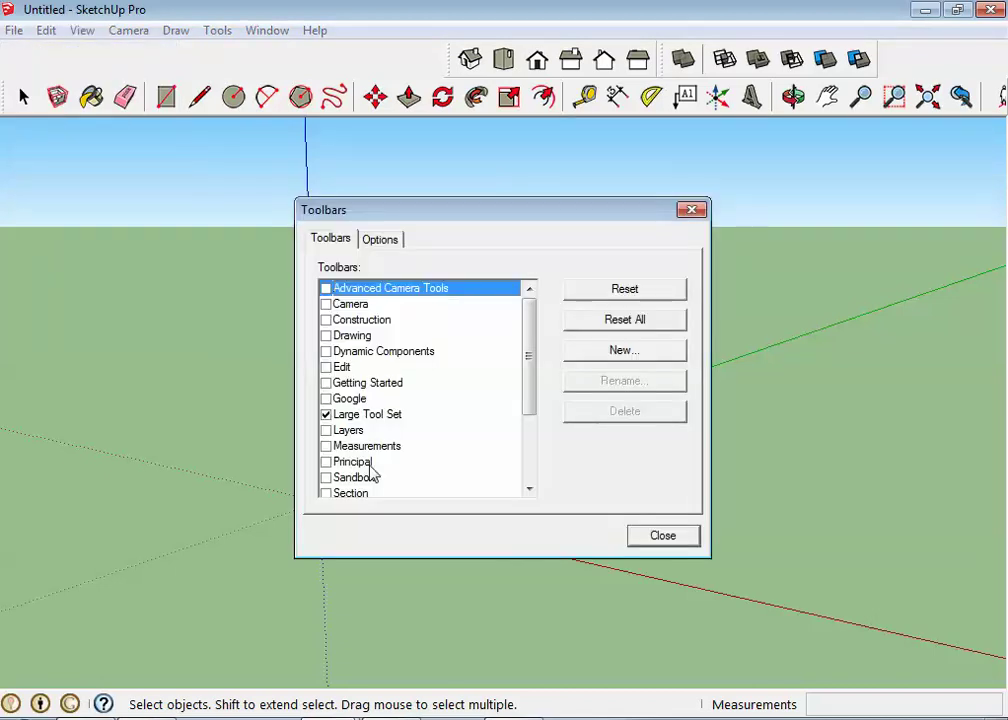
left_click_drag(533, 351, 522, 420)
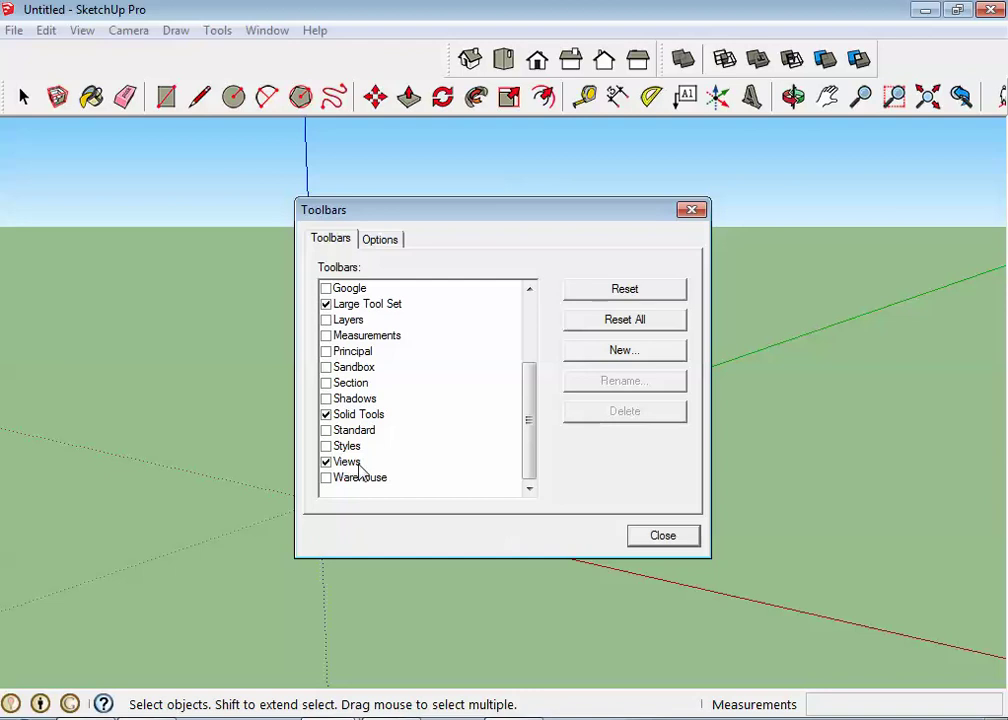
left_click_drag(535, 439, 533, 405)
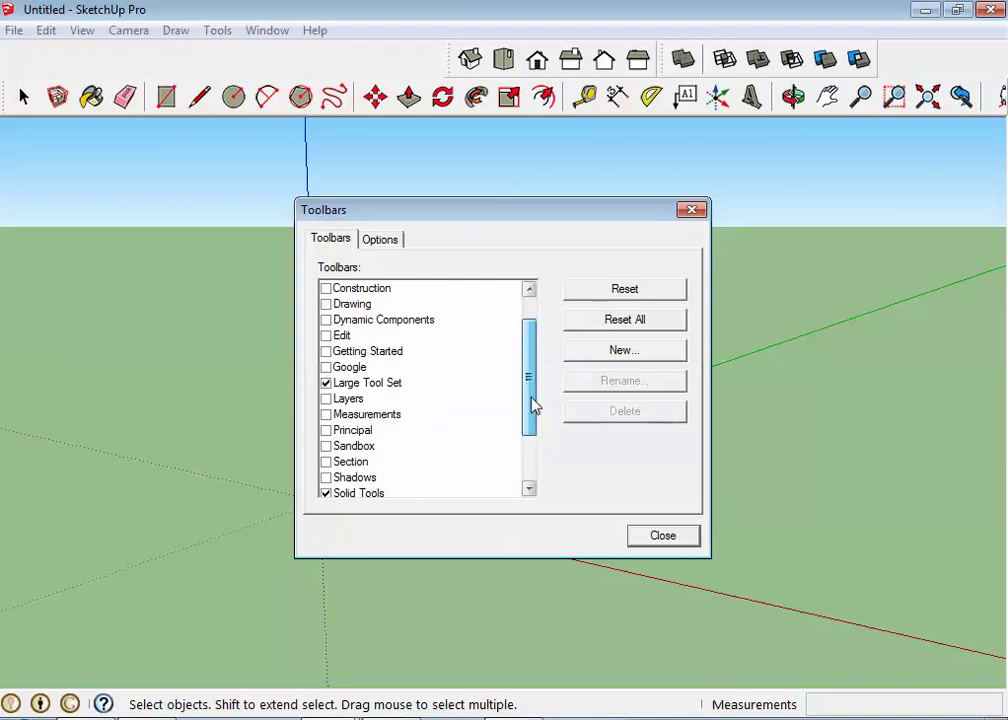
left_click(326, 351)
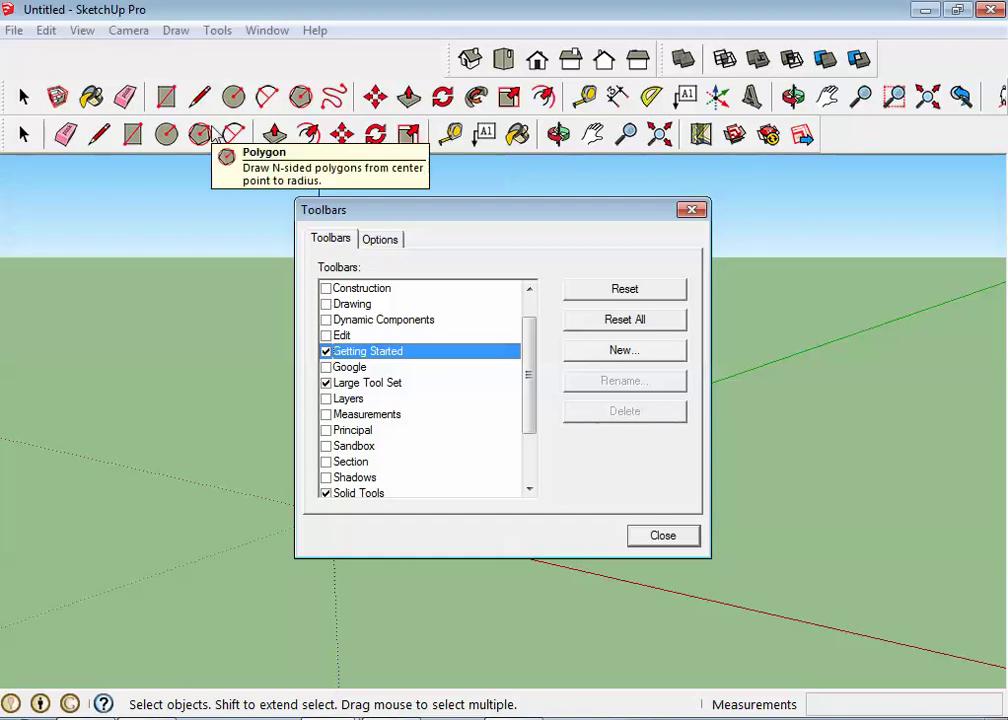
left_click(325, 352)
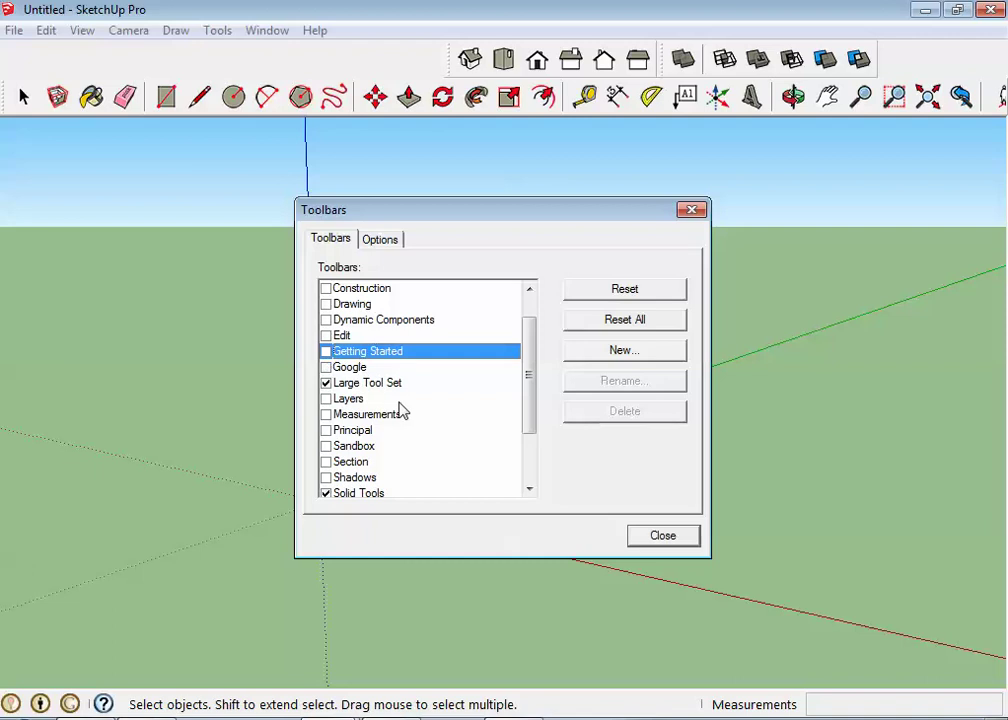
left_click(662, 537)
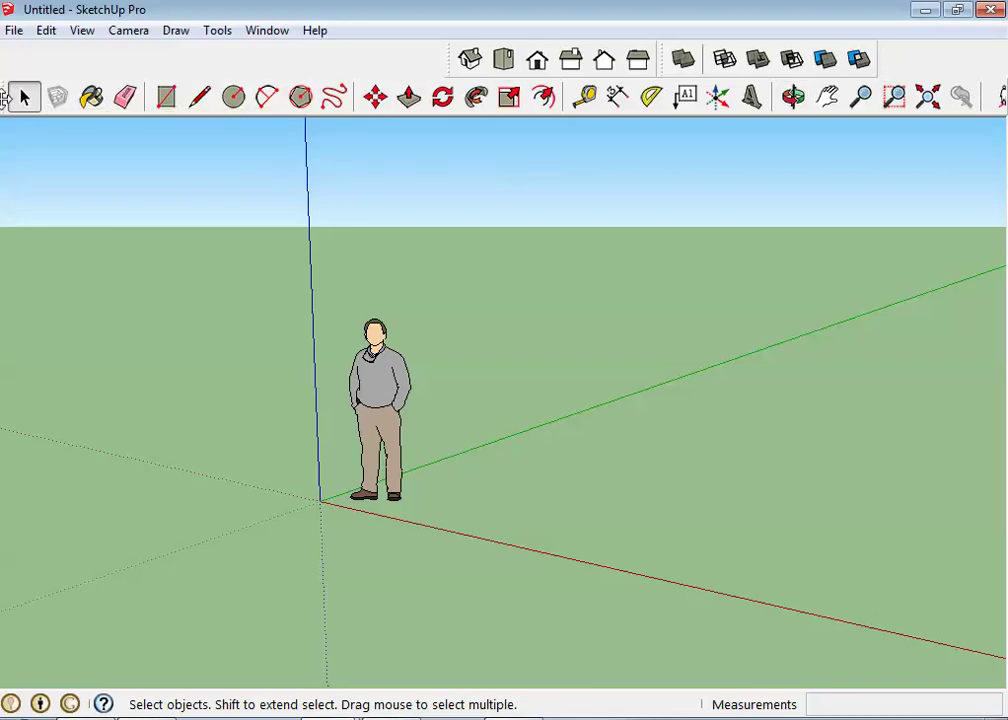
Return to Word and scroll down to step 5, drawing a rectangle on the ground.
key("alt+Tab")
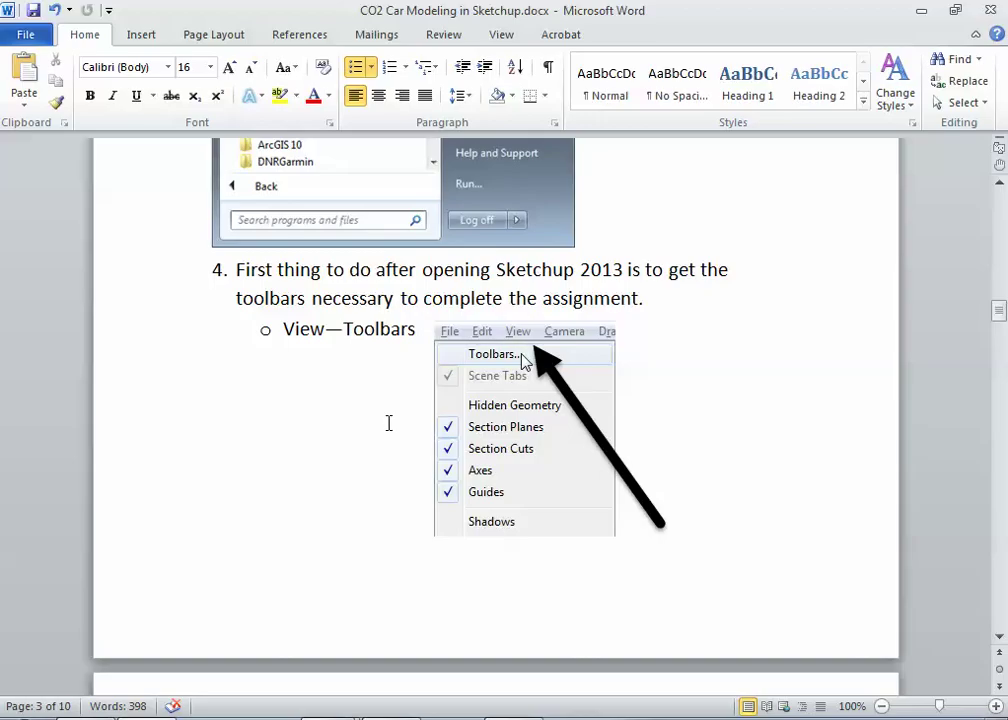
scroll(389, 423, "down", 8)
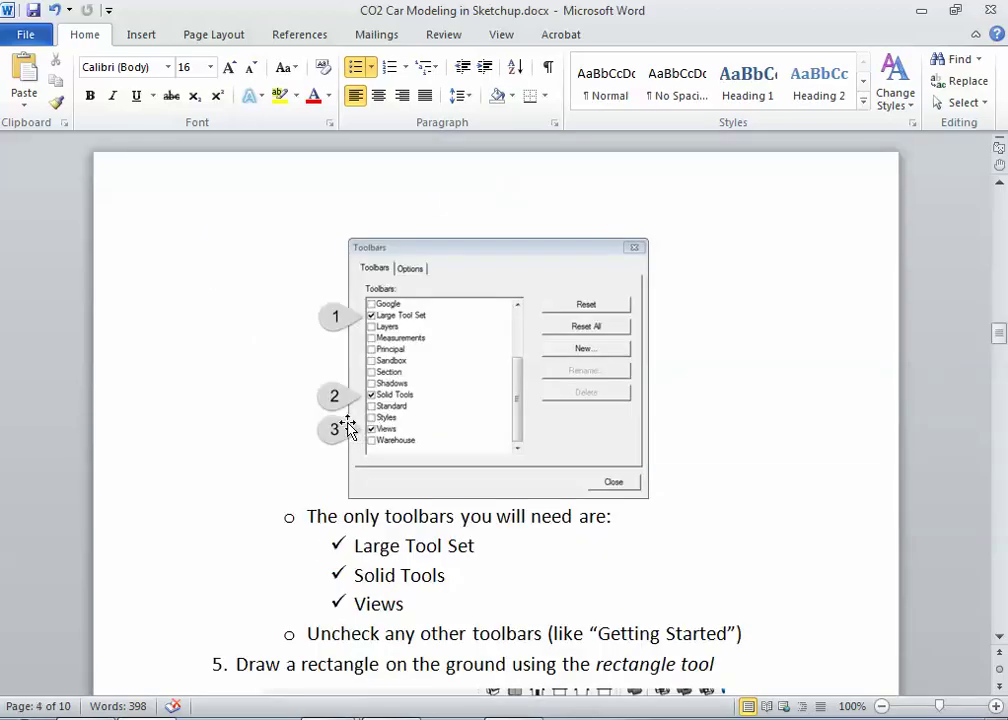
scroll(347, 427, "down", 8)
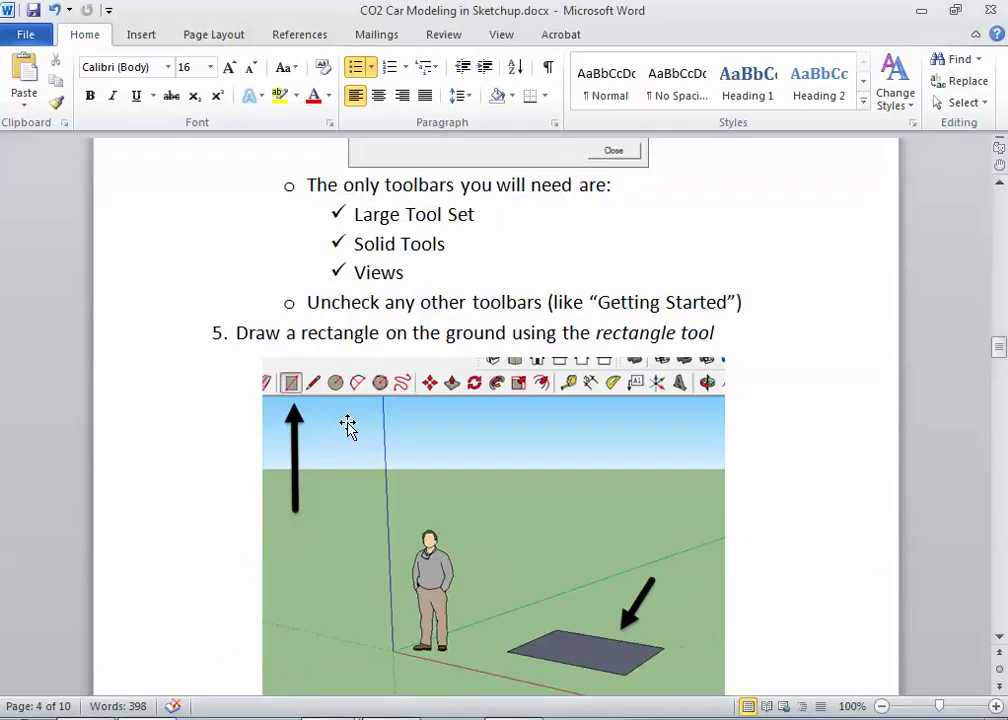
scroll(347, 427, "down", 1)
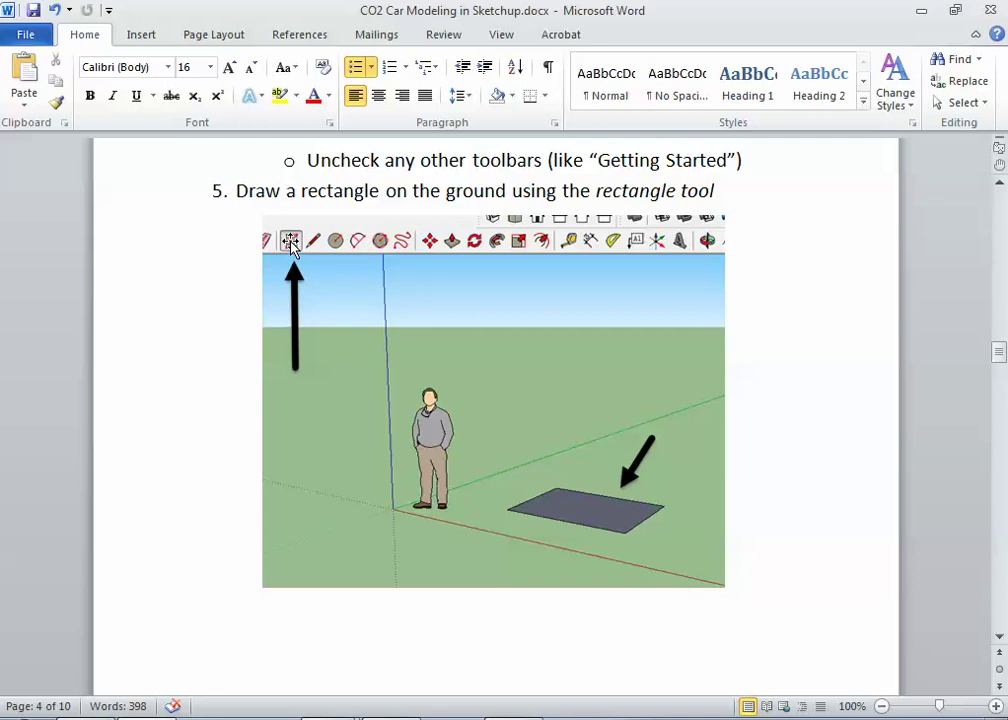
Draw a ground rectangle with the Rectangle tool in SketchUp, then return to Word's step 6.
key("alt+Tab")
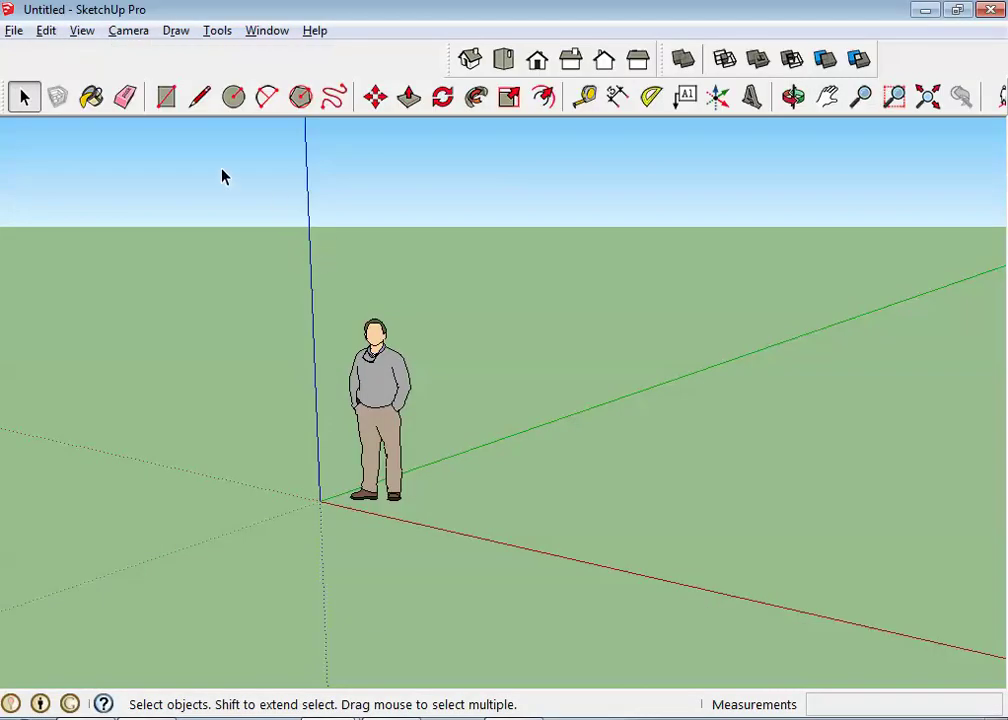
left_click(166, 97)
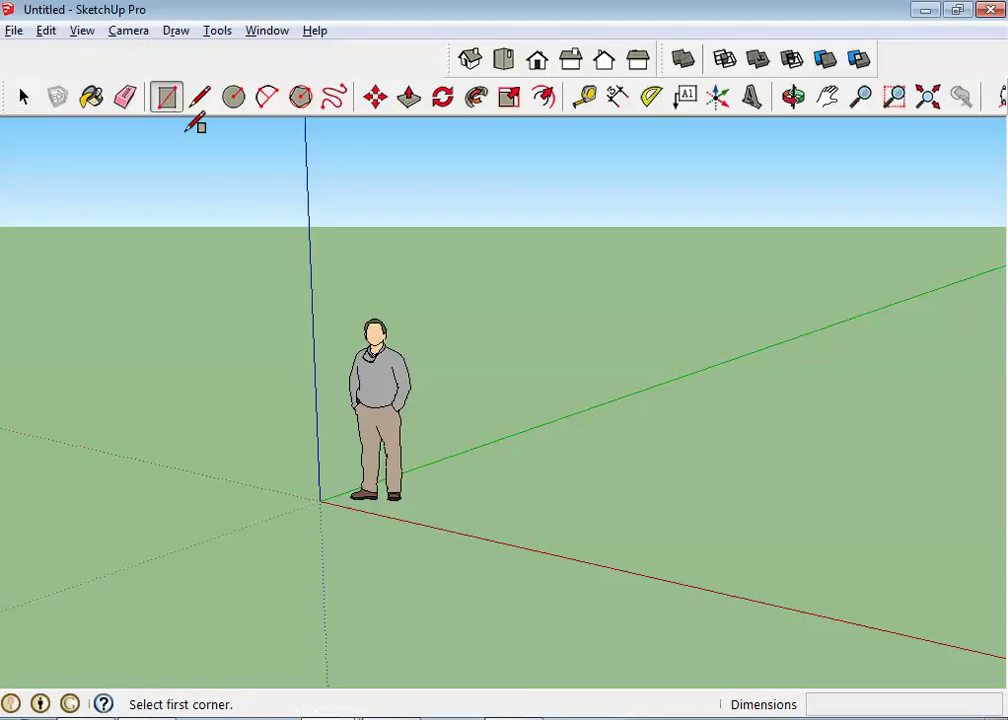
left_click(582, 454)
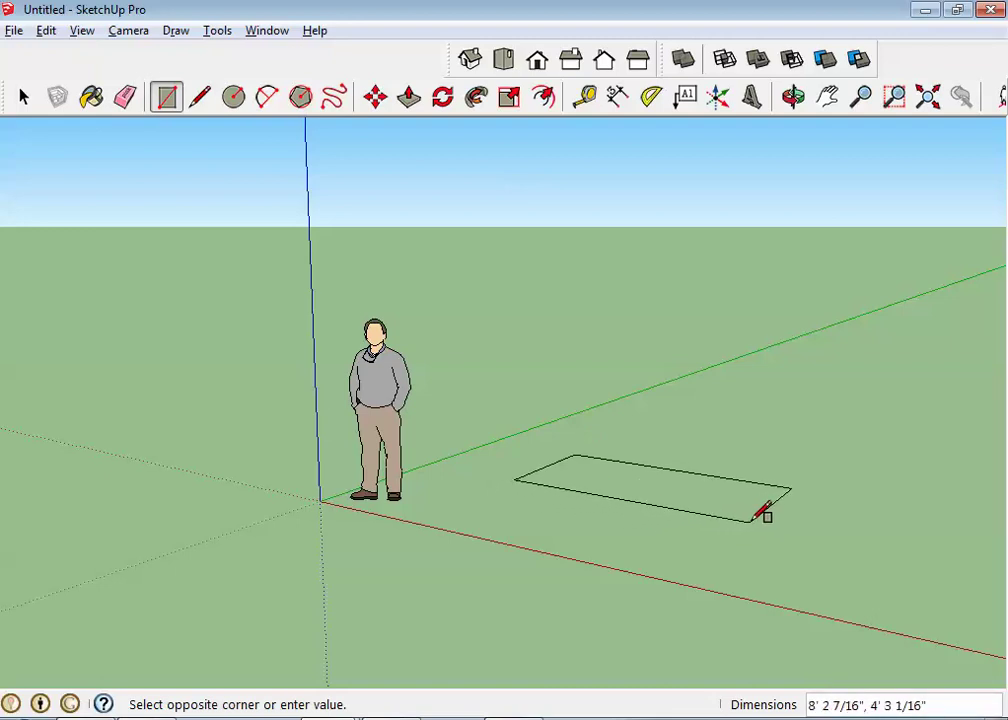
left_click(749, 521)
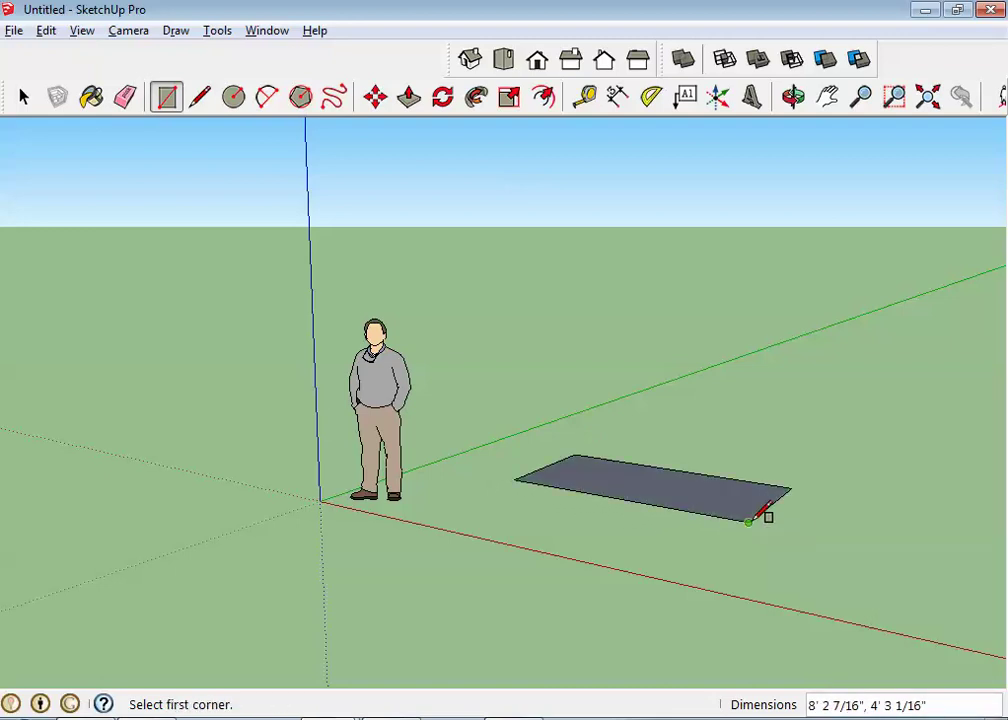
key("alt+Tab")
scroll(751, 523, "down", 10)
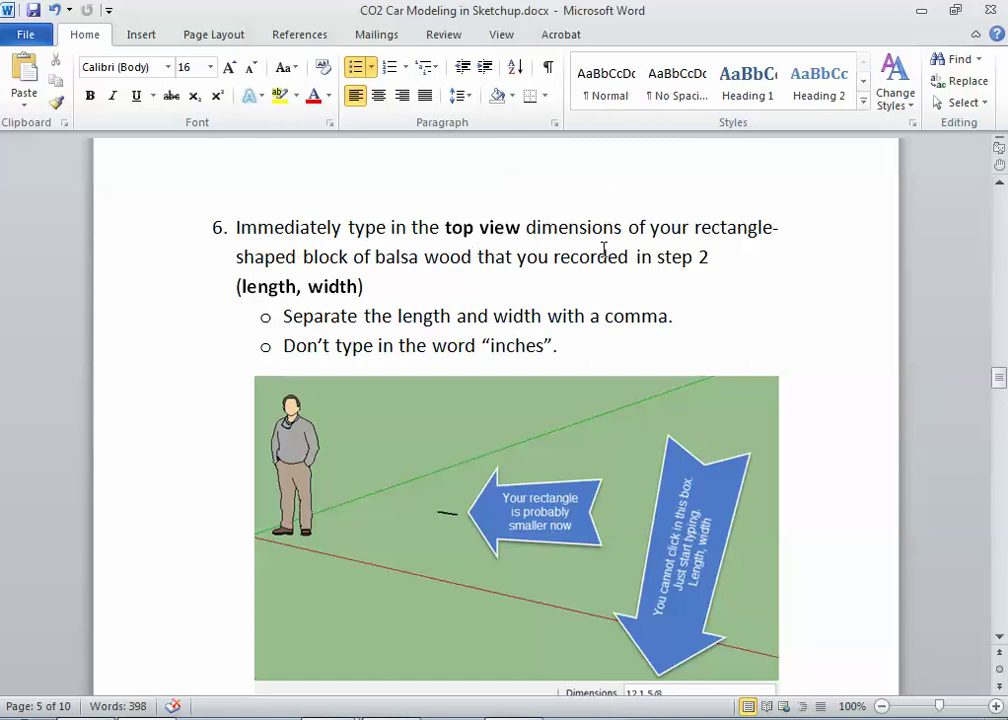
Scroll to step 6's Dimensions example image, look at SketchUp, and come back to Word.
scroll(603, 248, "down", 2)
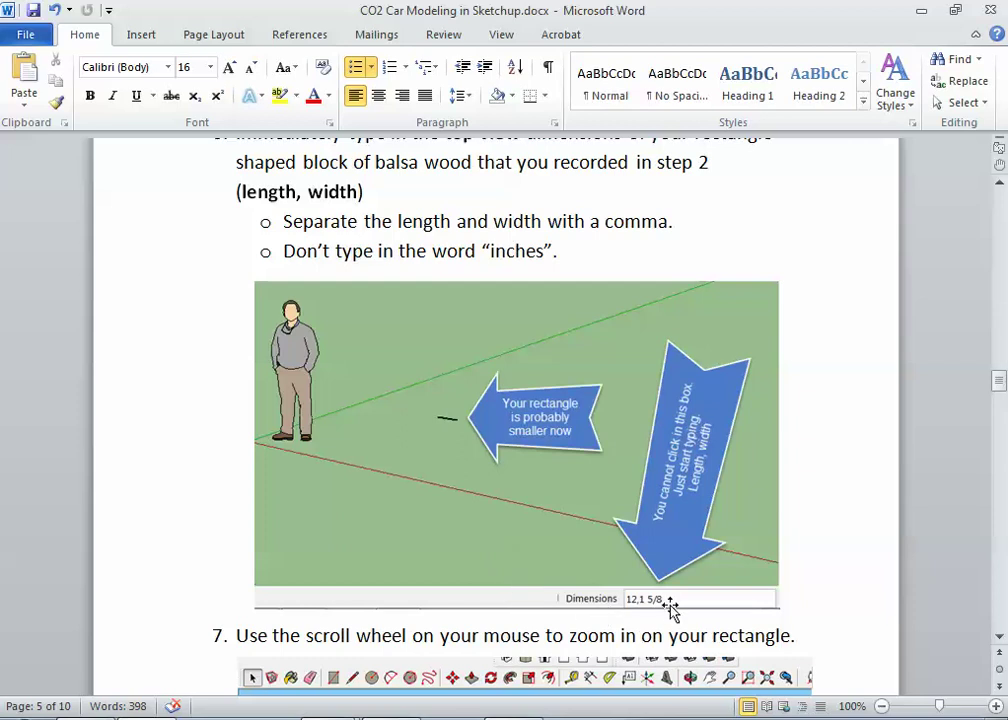
key("alt+Tab")
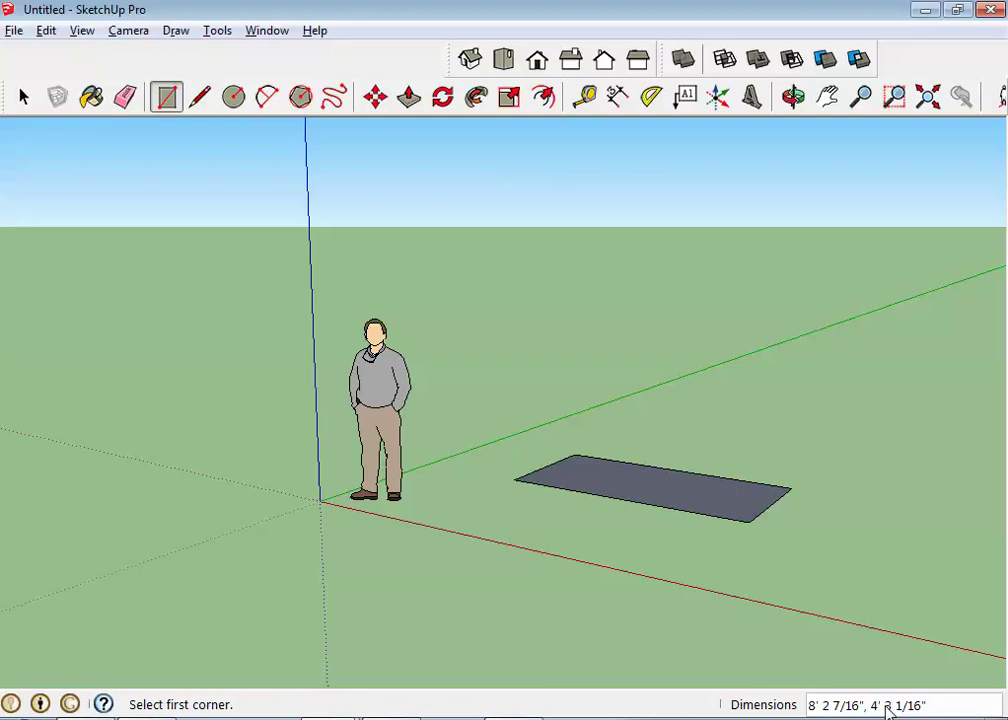
key("alt+Tab")
key("alt+Tab")
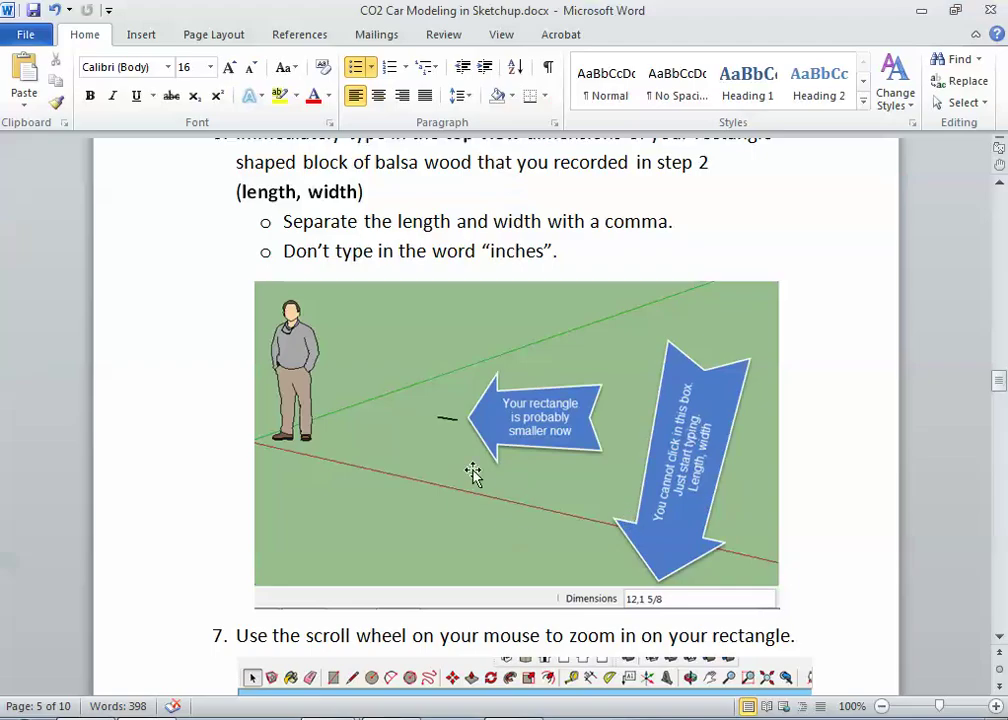
Scroll up to step 2's height, width and length boxes, then back down to step 7.
scroll(479, 439, "up", 10)
scroll(479, 445, "up", 15)
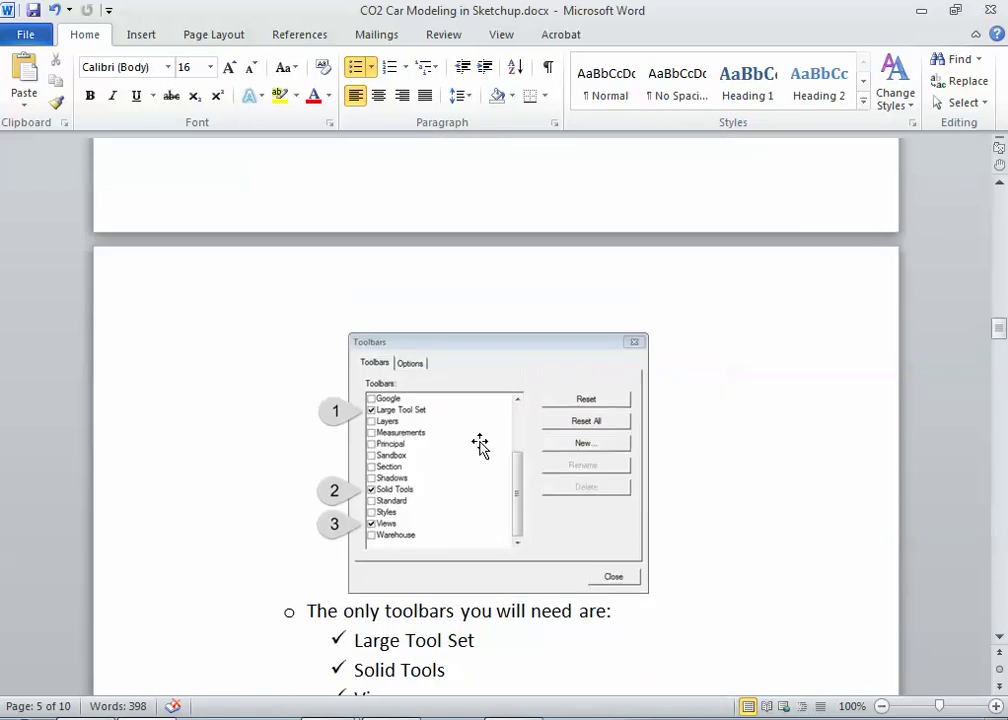
scroll(480, 445, "up", 15)
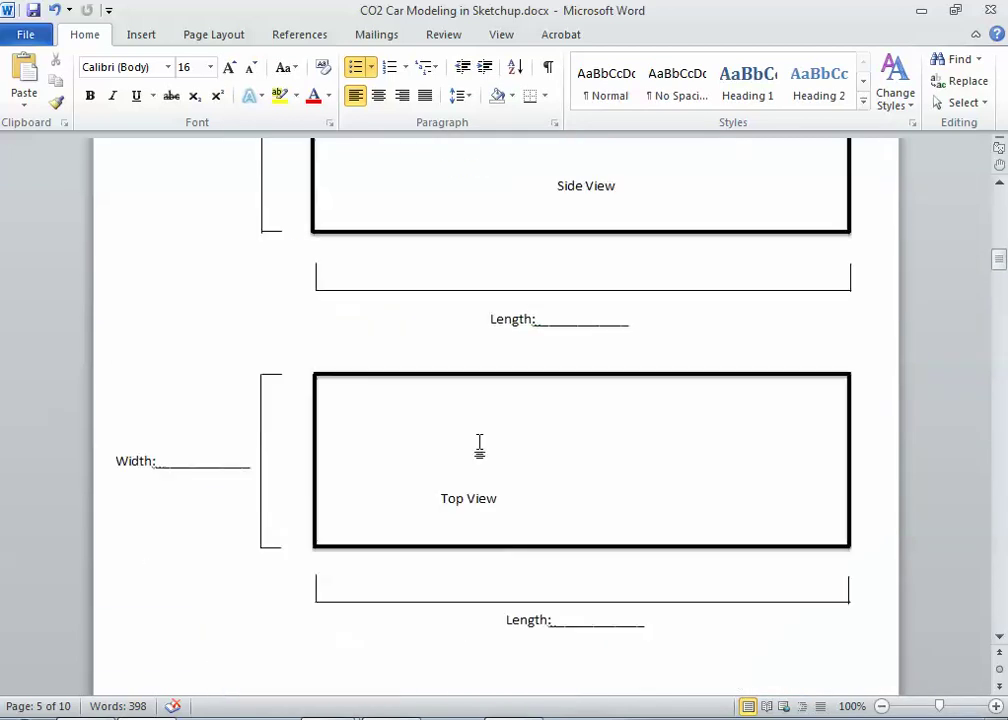
scroll(517, 346, "up", 2)
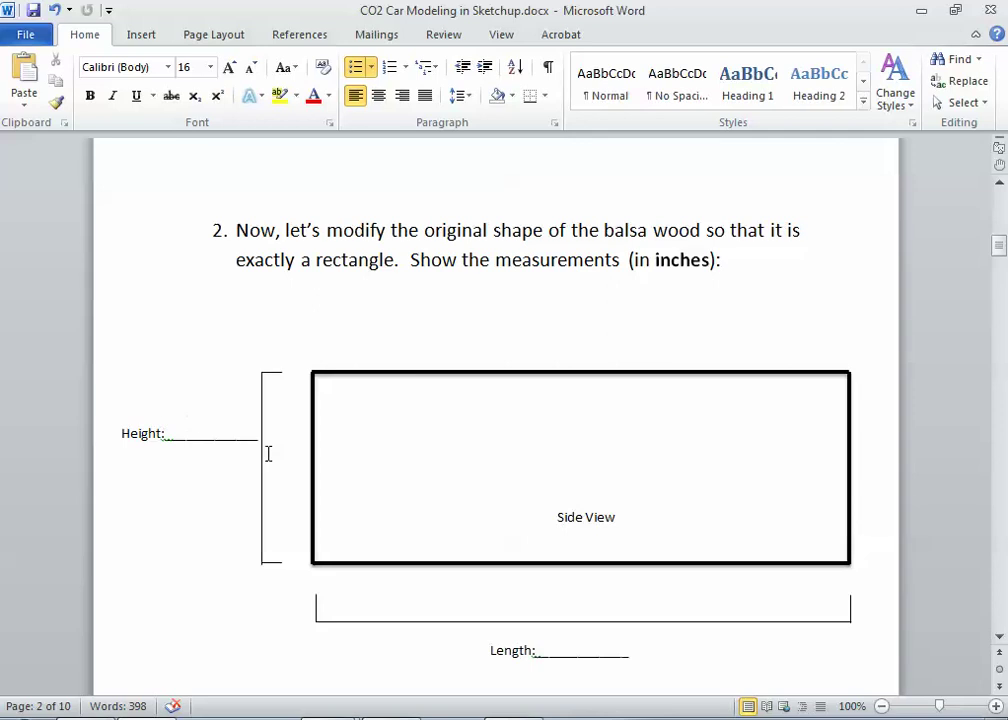
scroll(266, 452, "down", 5)
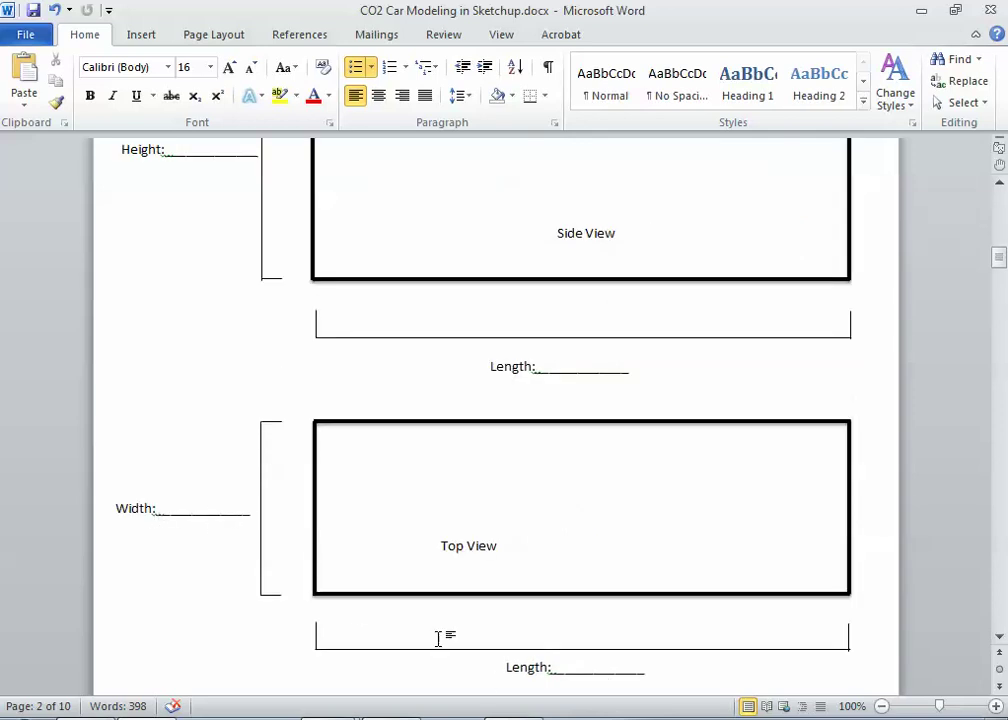
scroll(537, 665, "down", 1)
scroll(537, 665, "down", 20)
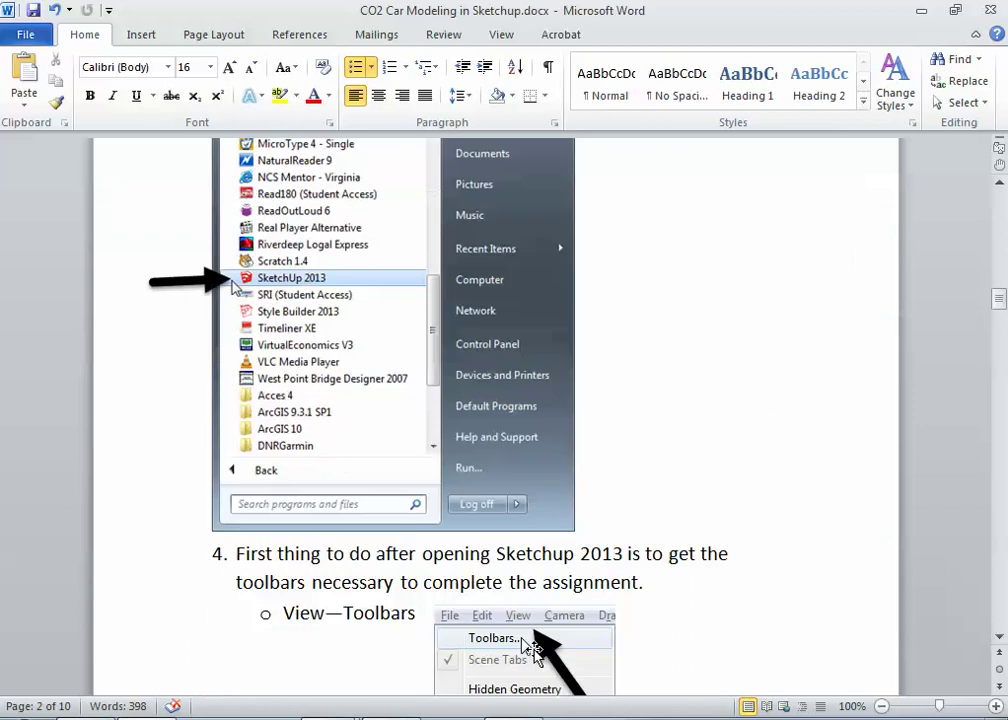
scroll(532, 643, "down", 20)
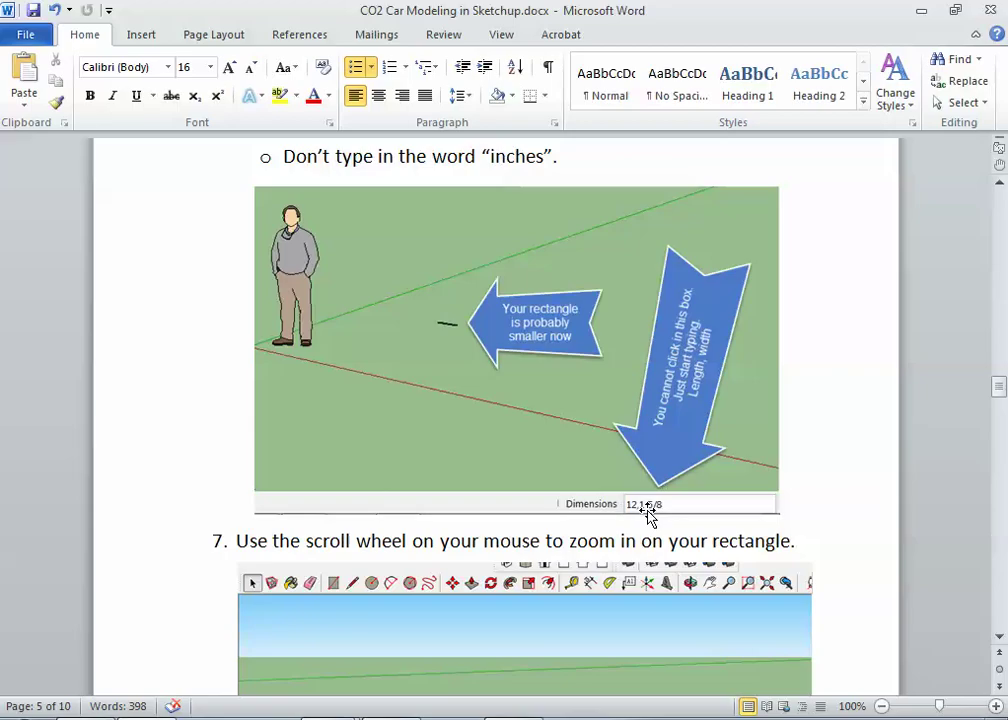
Type 12,1 5/8 into SketchUp's Dimensions box for the rectangle's length and width.
key("alt+Tab")
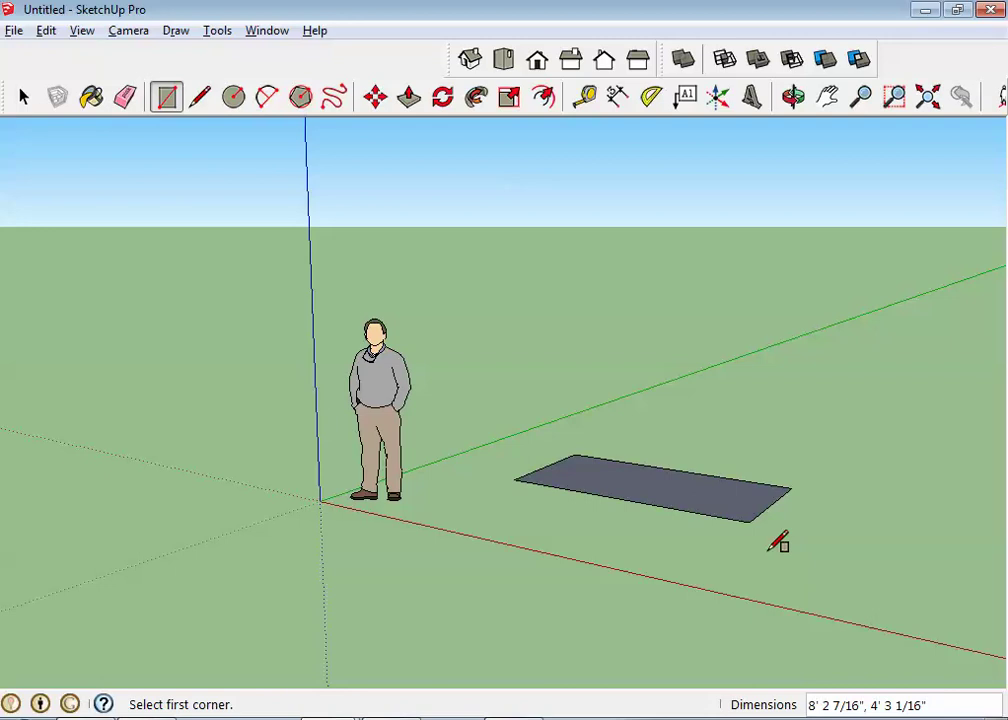
type("12,1 5/8")
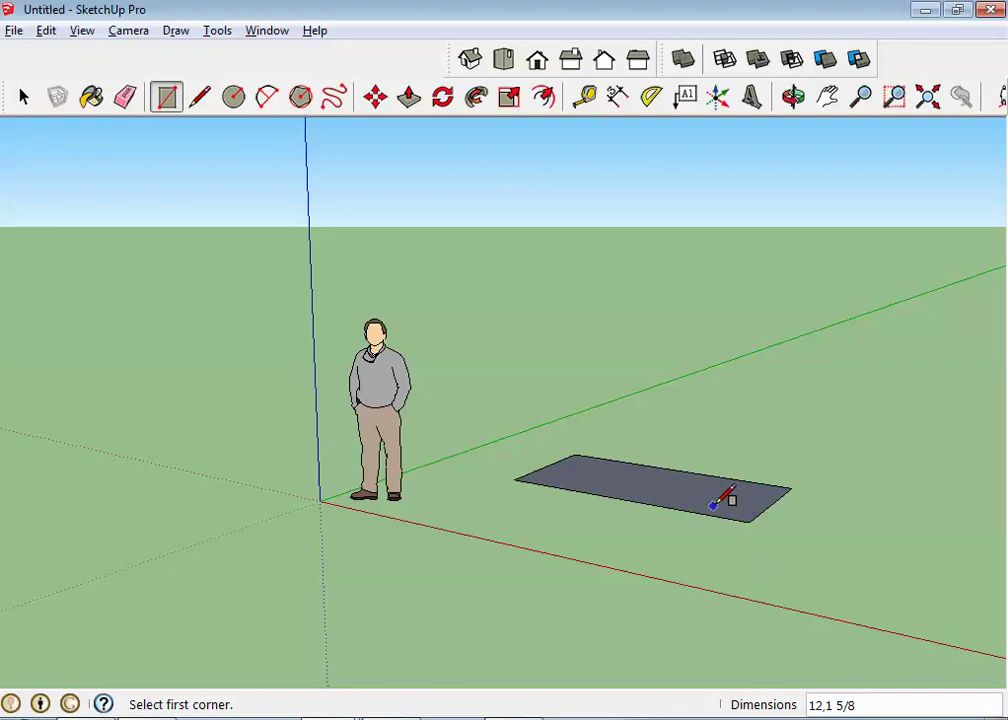
Erase the existing ground rectangle's face and all its edges.
left_click(125, 96)
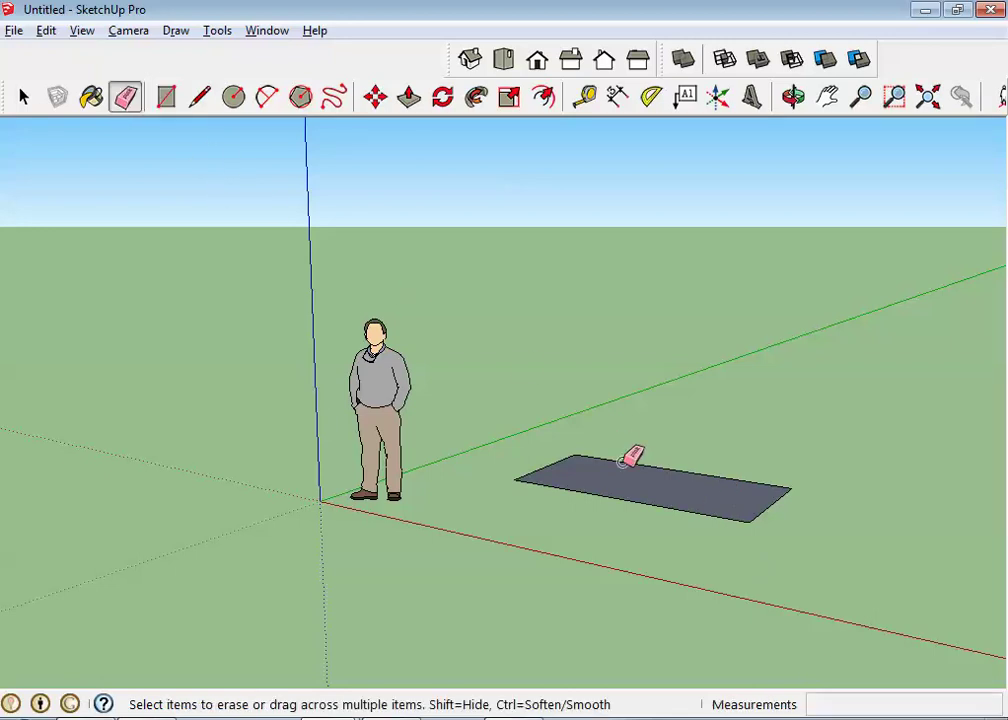
mouse_move(583, 474)
left_mouse_down()
mouse_move(601, 516)
mouse_move(616, 475)
left_mouse_up()
left_click(650, 469)
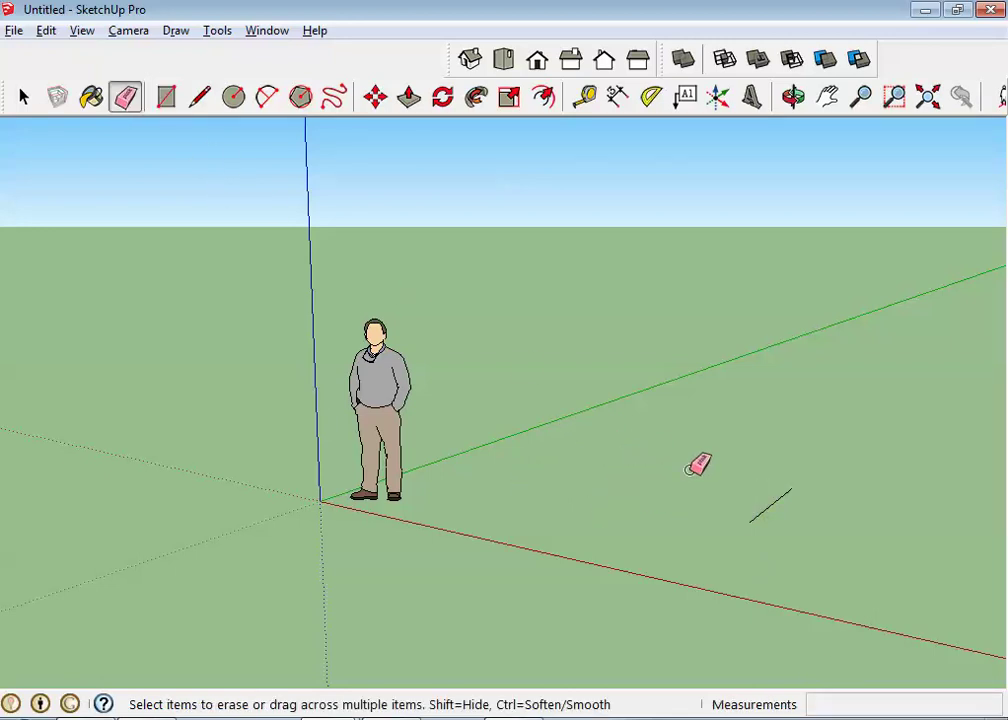
left_click(775, 506)
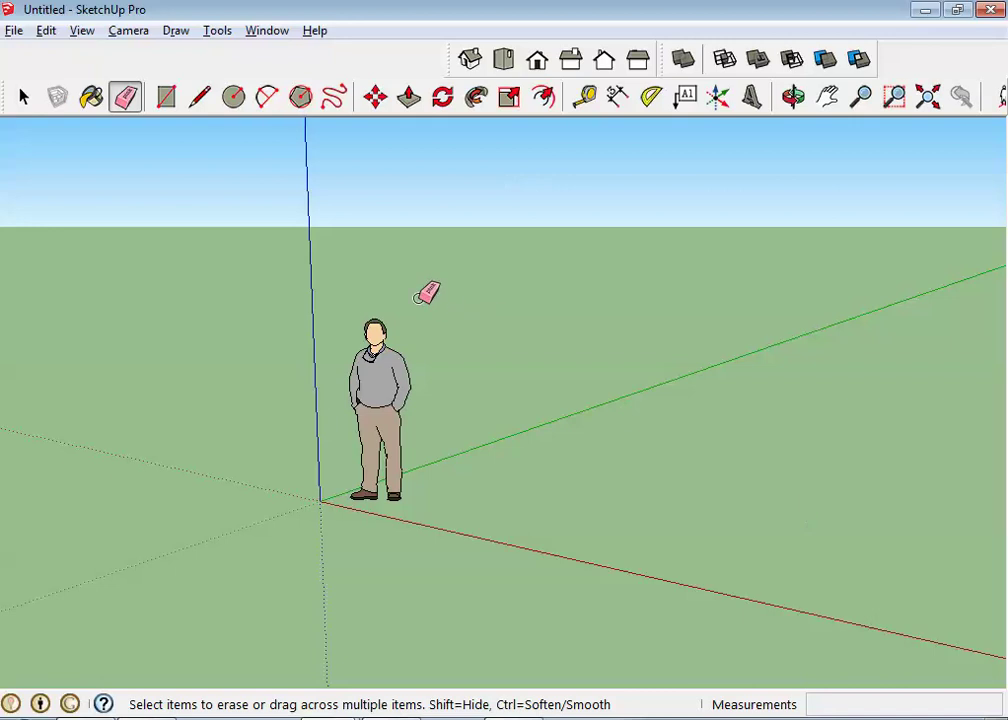
Draw a new ground rectangle and enter 12,1 5/8 as its length and width.
left_click(166, 96)
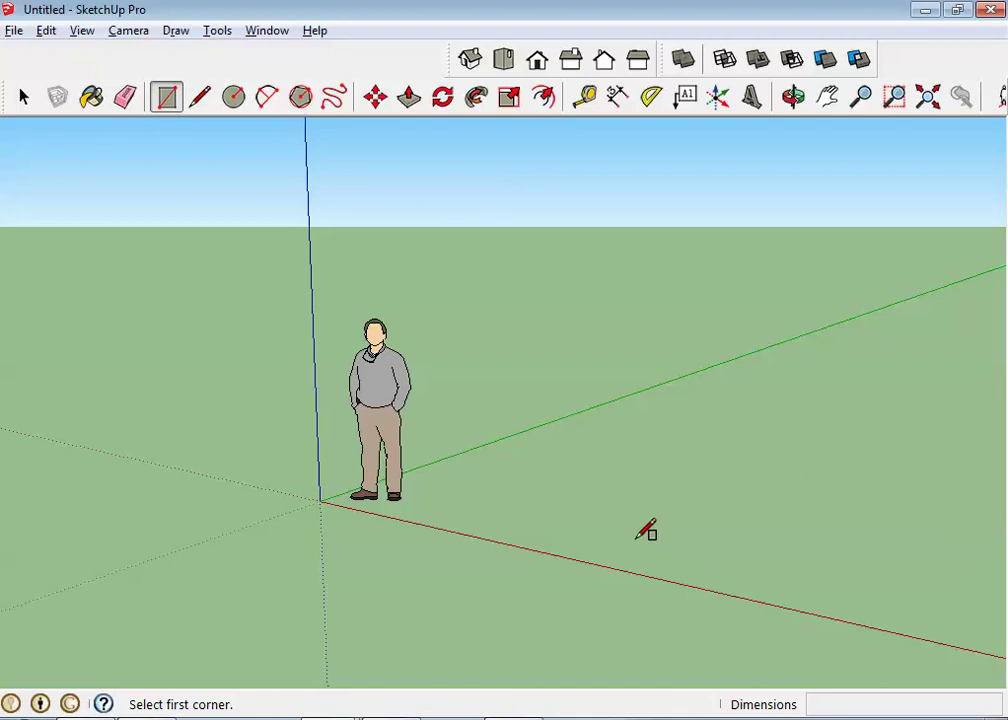
left_click(598, 466)
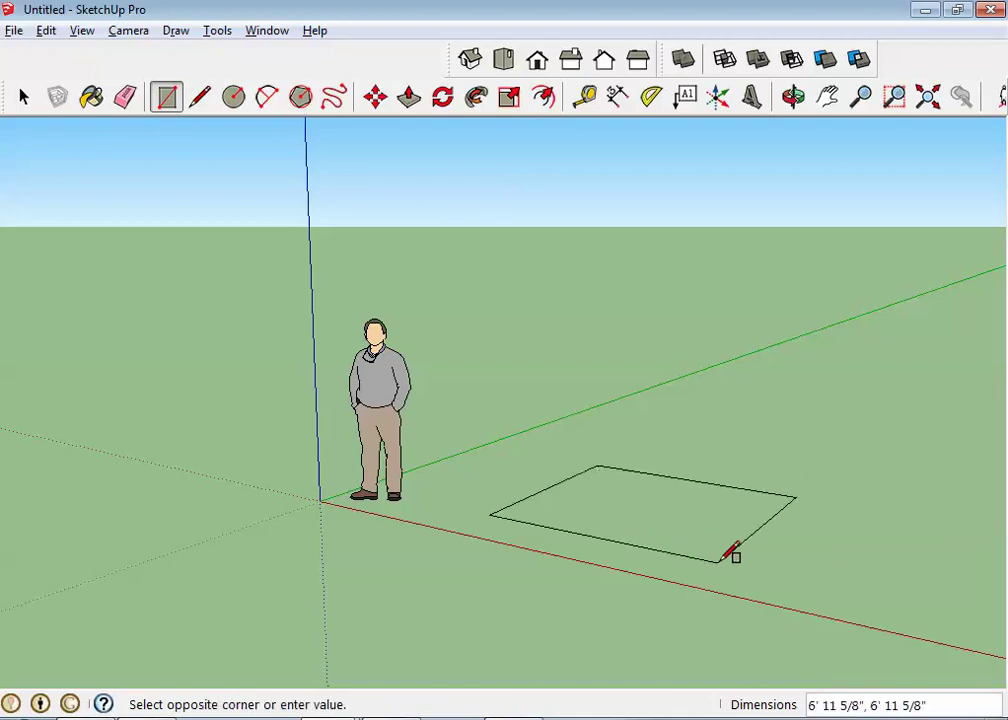
left_click(797, 561)
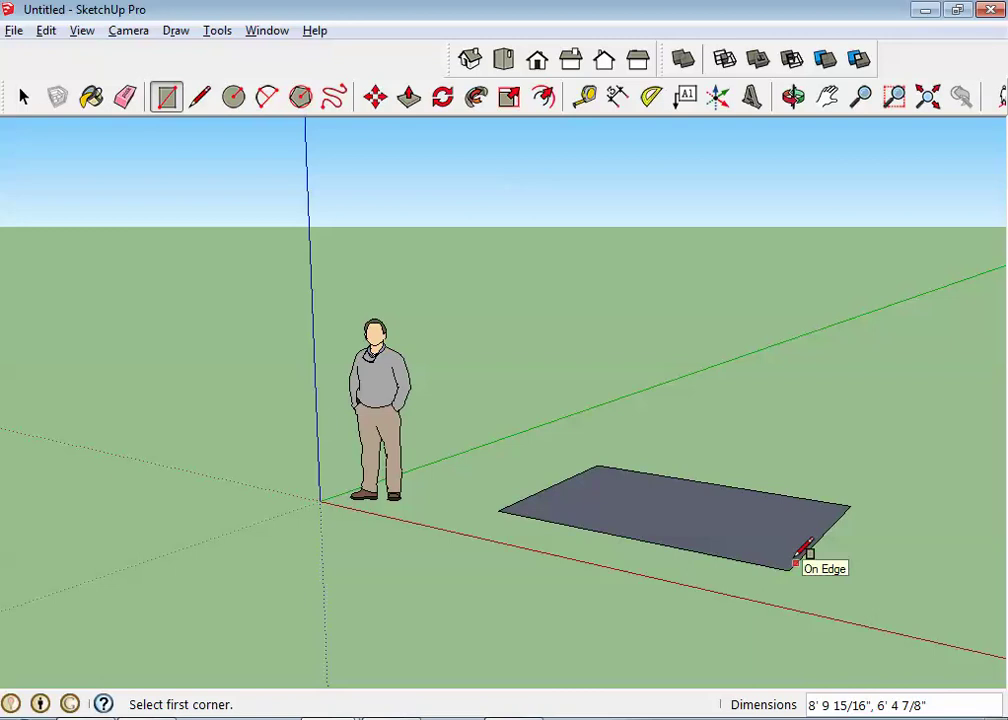
type("12,1 5/8")
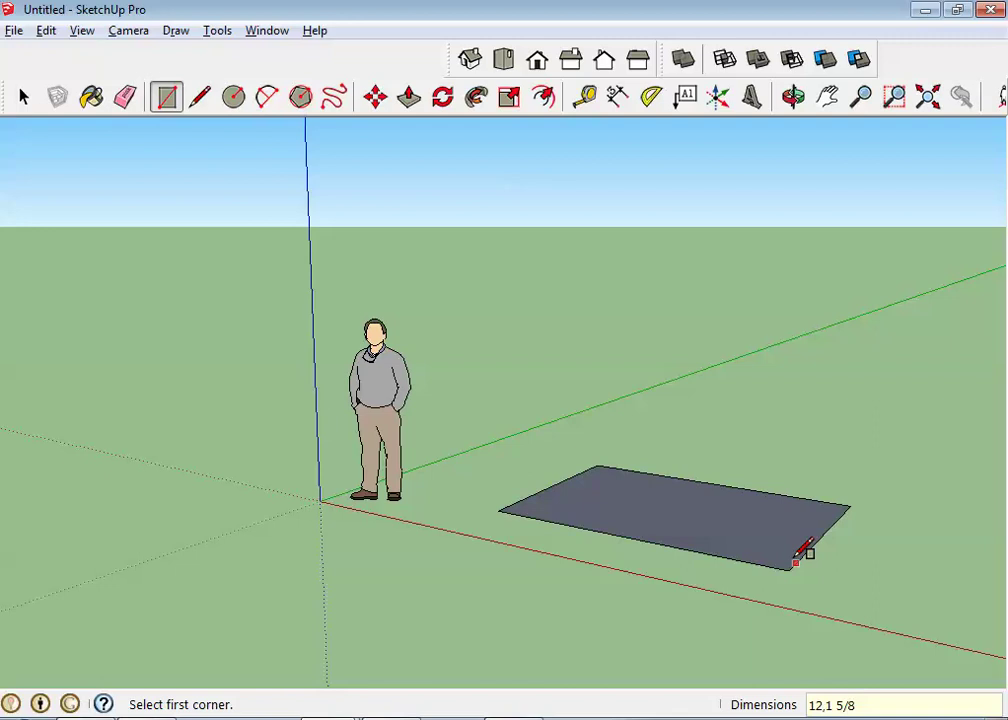
key("ctrl+z")
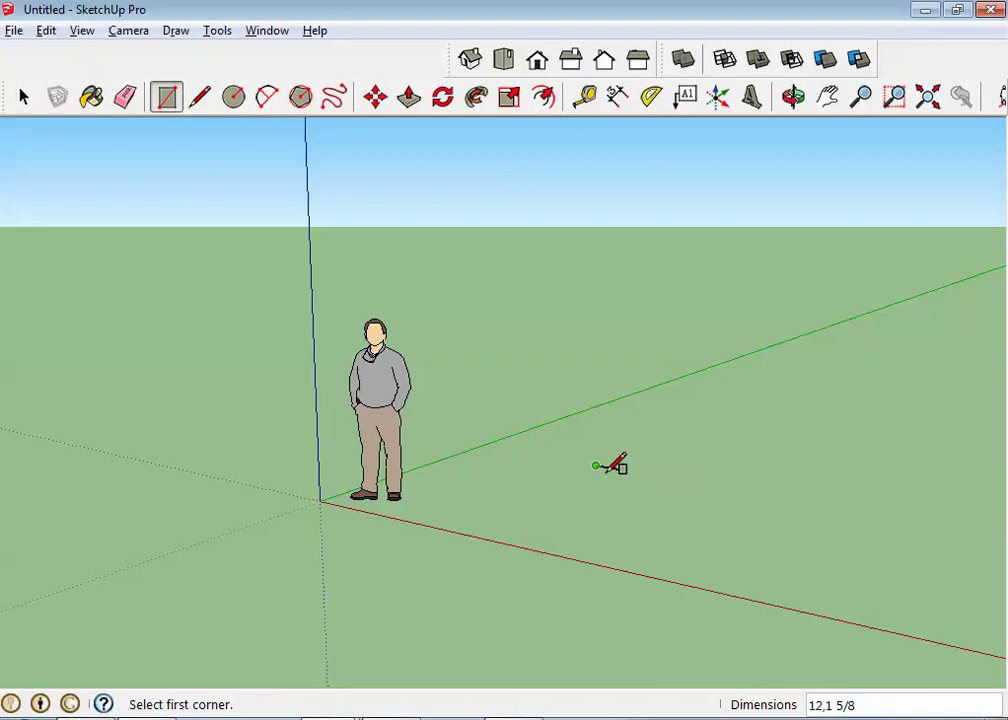
Read Word's step 7 on zooming in on the rectangle, then return to SketchUp.
key("alt+Tab")
scroll(585, 453, "down", 3)
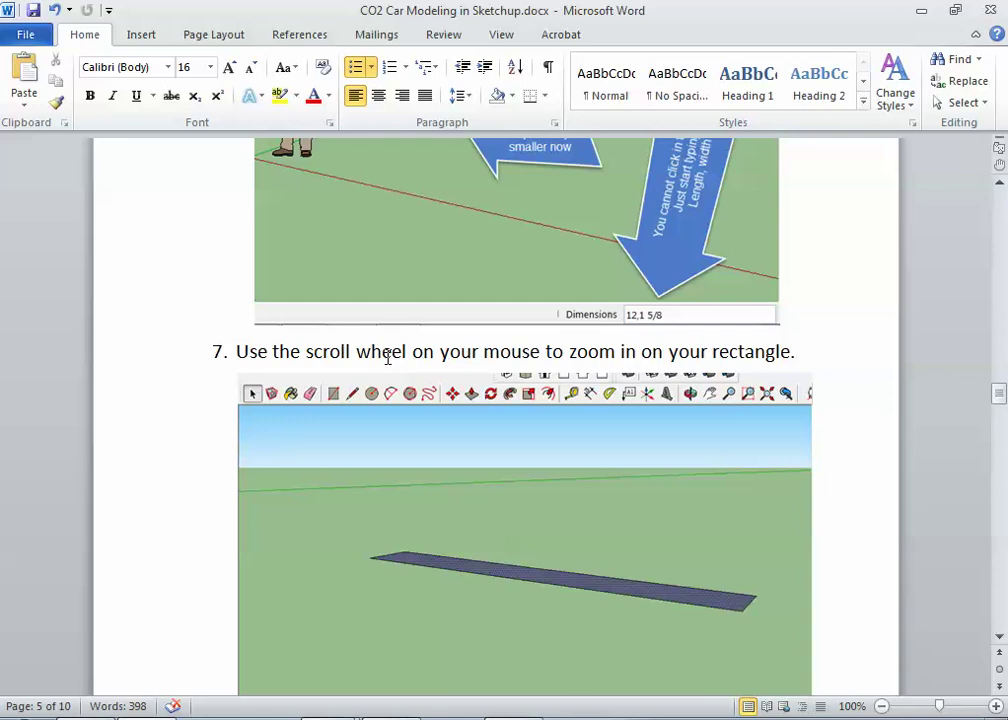
key("alt+Tab")
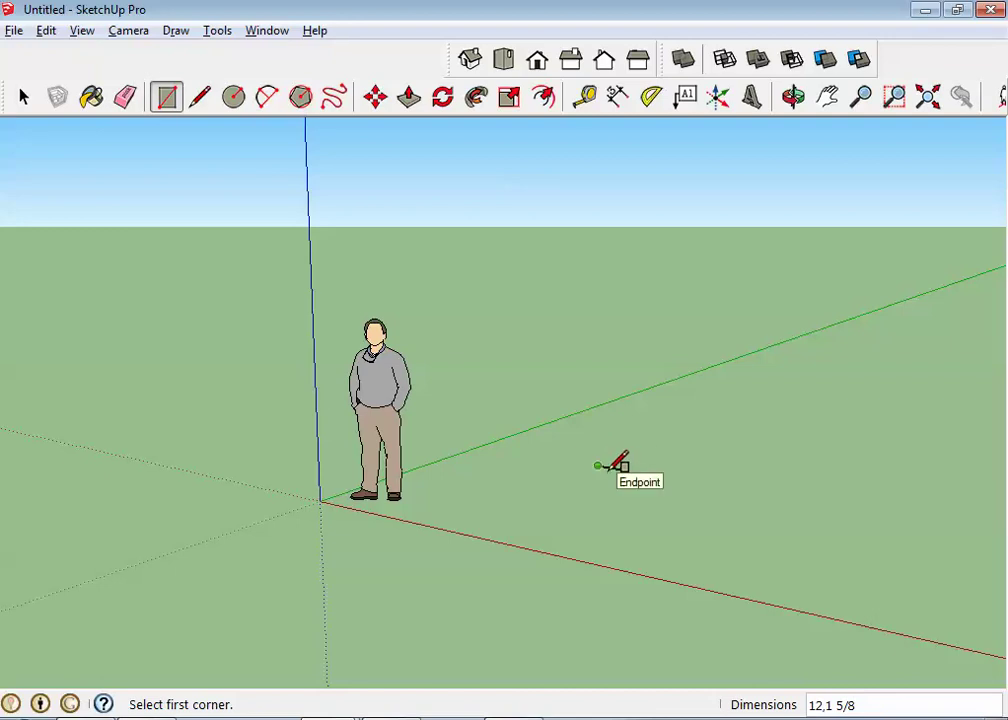
Zoom in until the flat rectangle fills the view, then return to the Word guide.
scroll(598, 466, "up", 6)
scroll(621, 465, "up", 6)
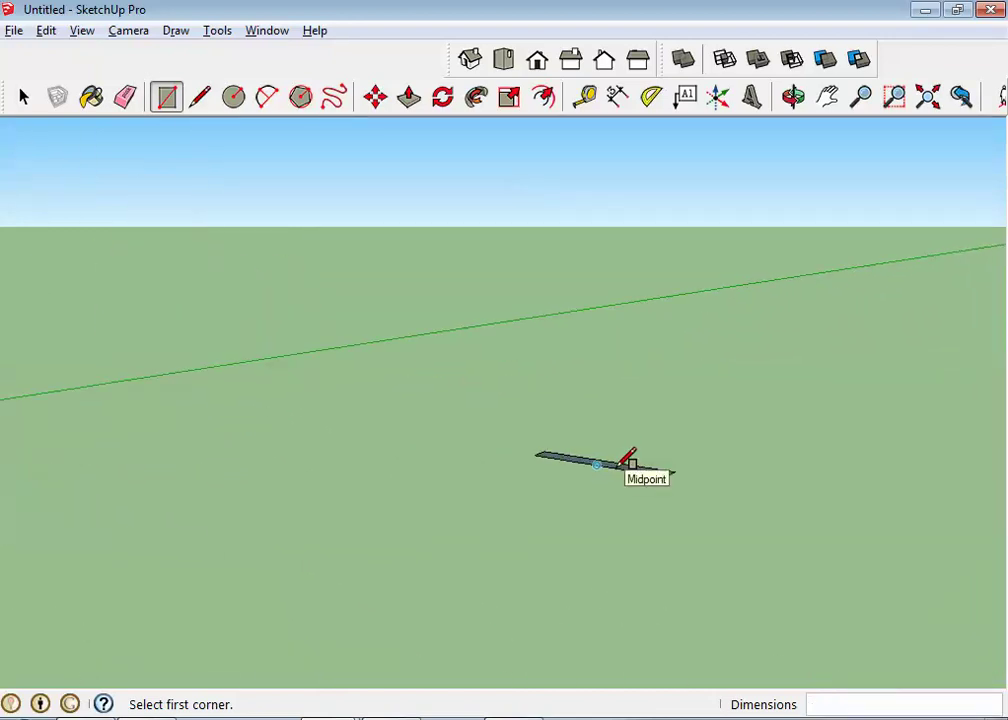
scroll(630, 462, "up", 2)
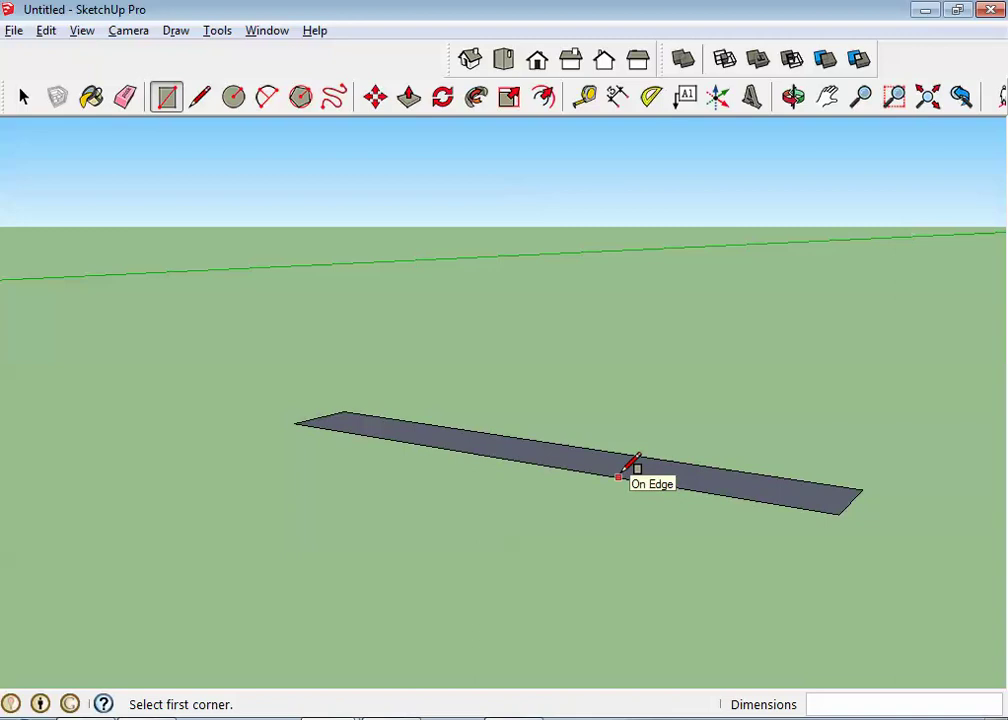
key("alt+Tab")
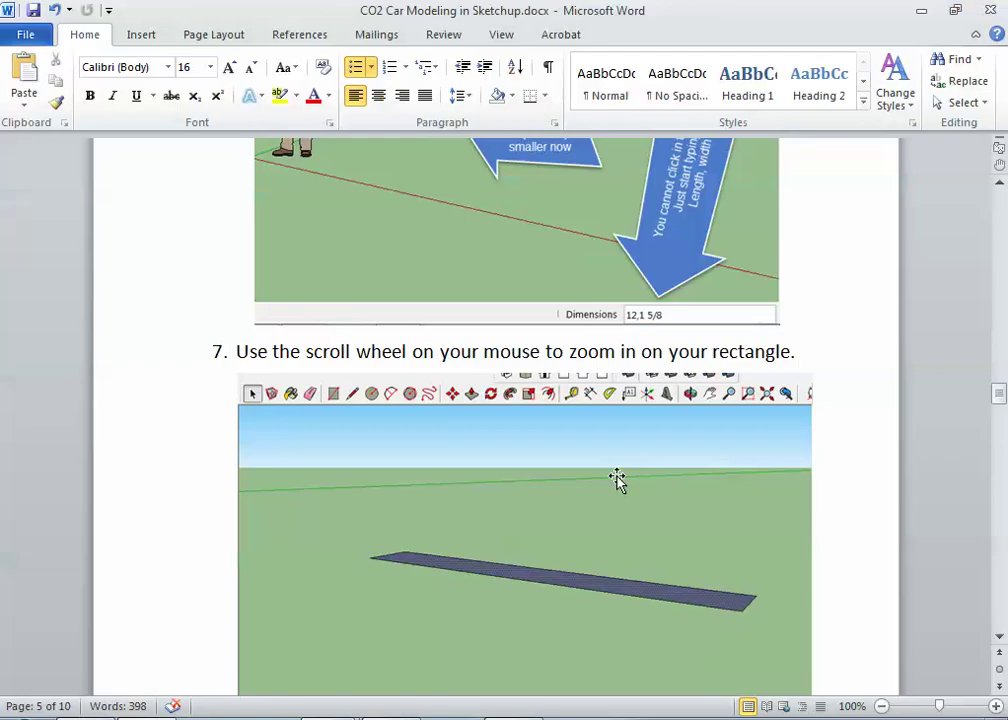
Scroll the guide to step 8 on the Push/Pull tool, then go back to SketchUp.
scroll(619, 477, "down", 6)
scroll(619, 477, "down", 6)
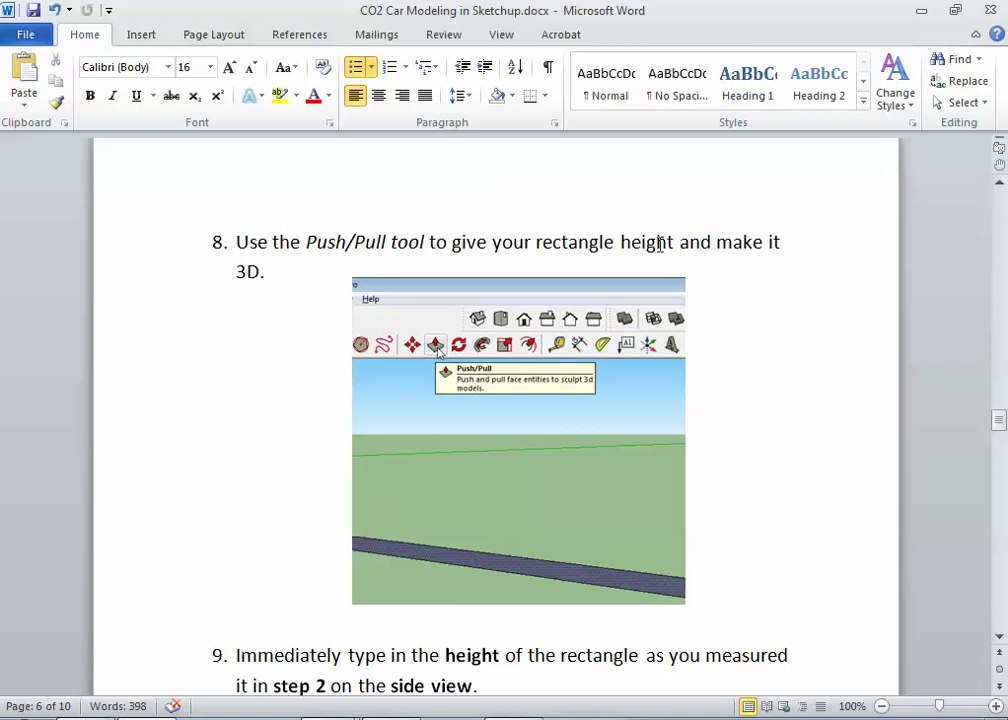
key("alt+Tab")
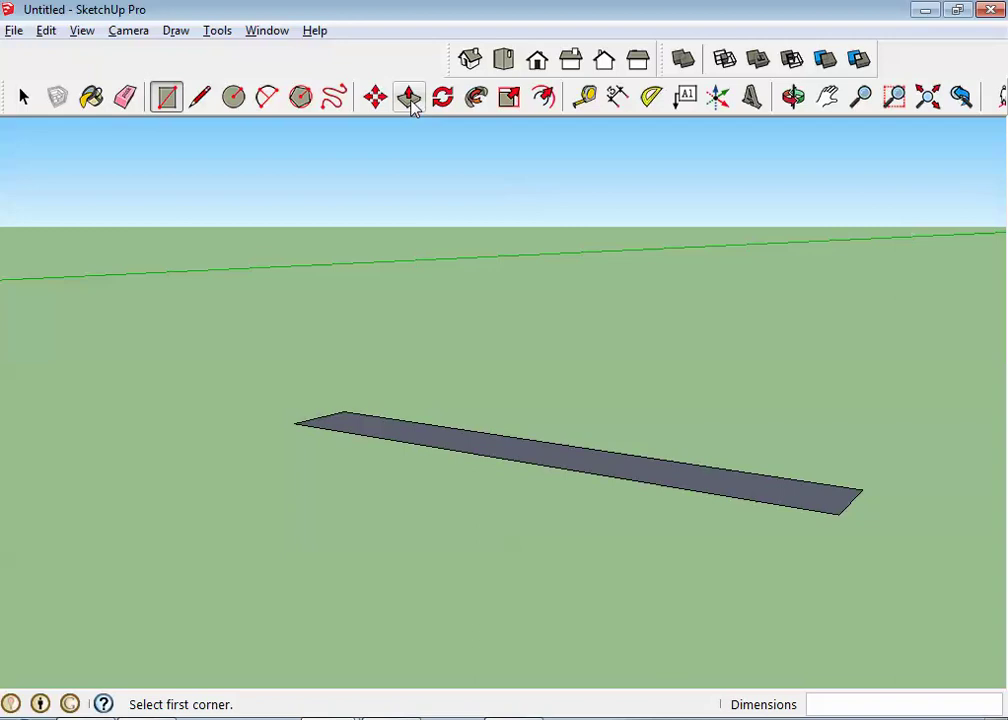
Push/pull the rectangle face upward into a solid block about 2 9/16" tall.
left_click(410, 100)
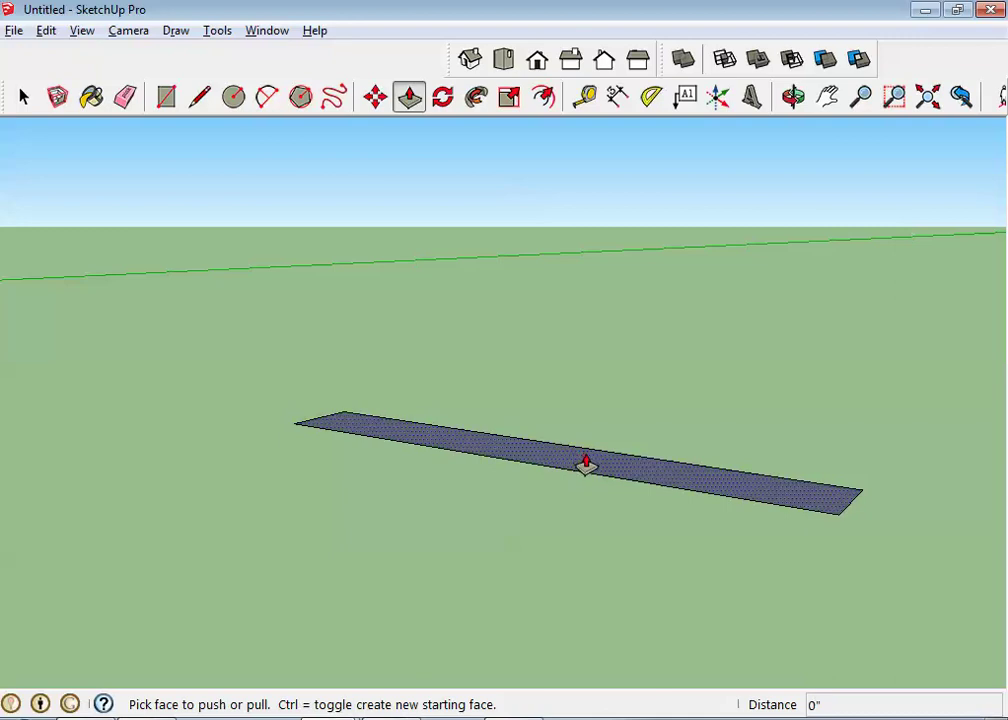
left_click_drag(586, 466, 573, 334)
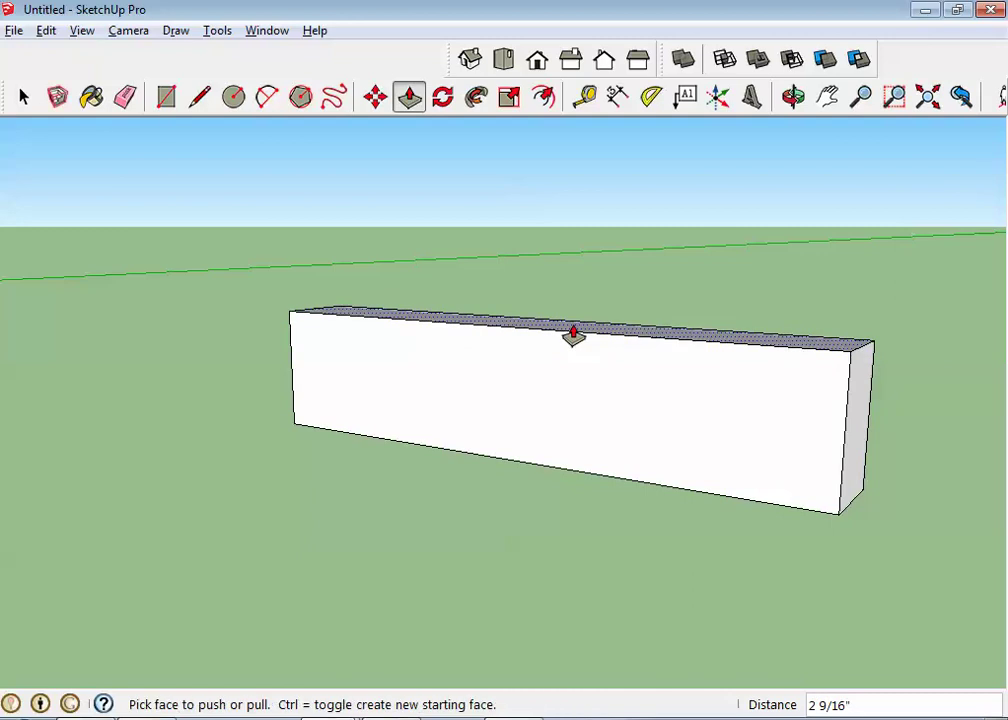
In Word, scroll back up to step 2's side-view diagram showing the Height measurement.
key("alt+Tab")
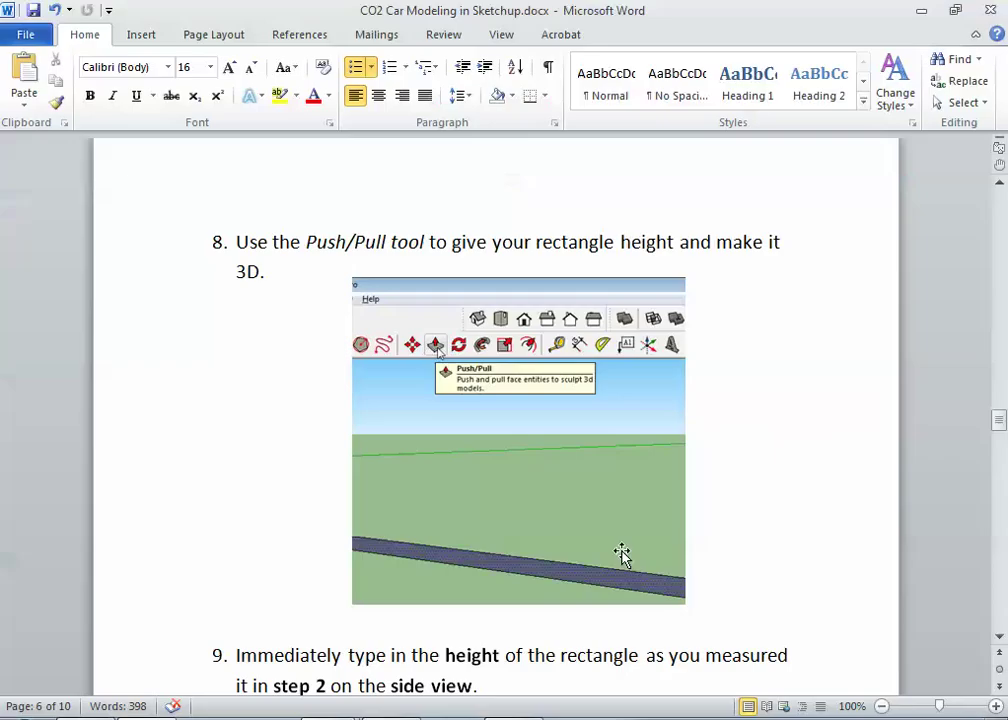
scroll(621, 553, "down", 3)
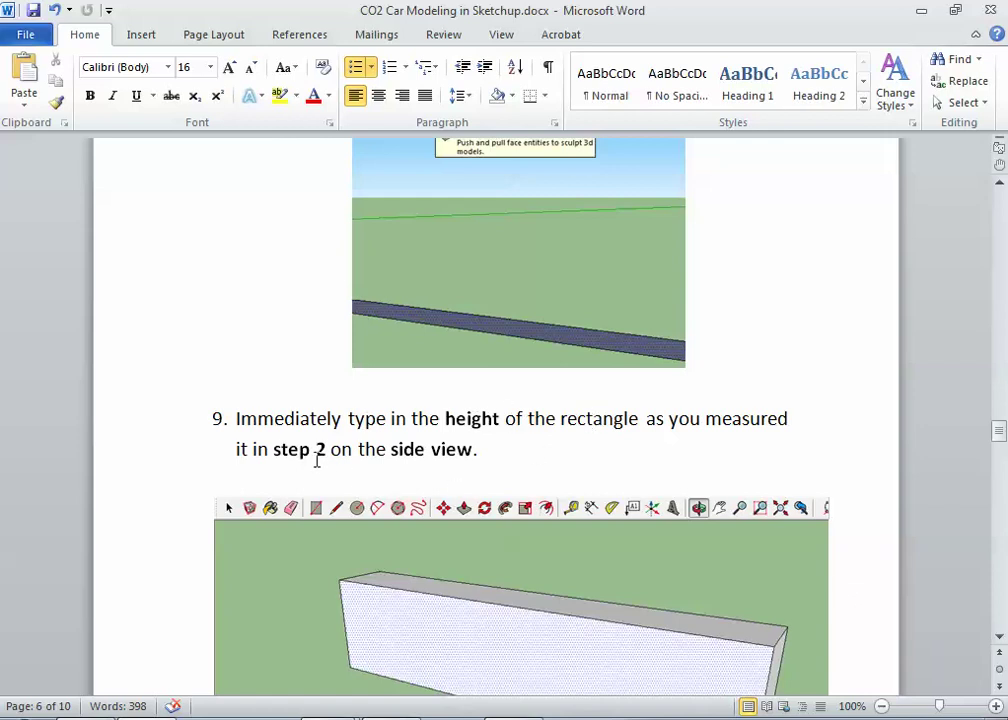
scroll(460, 490, "up", 20)
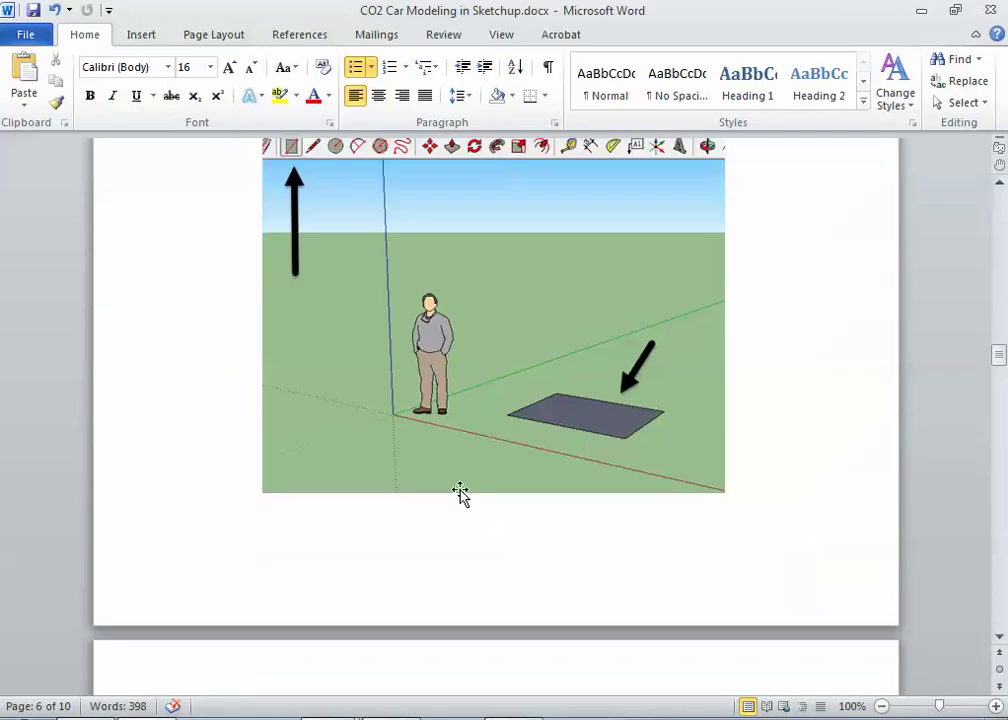
scroll(460, 492, "up", 20)
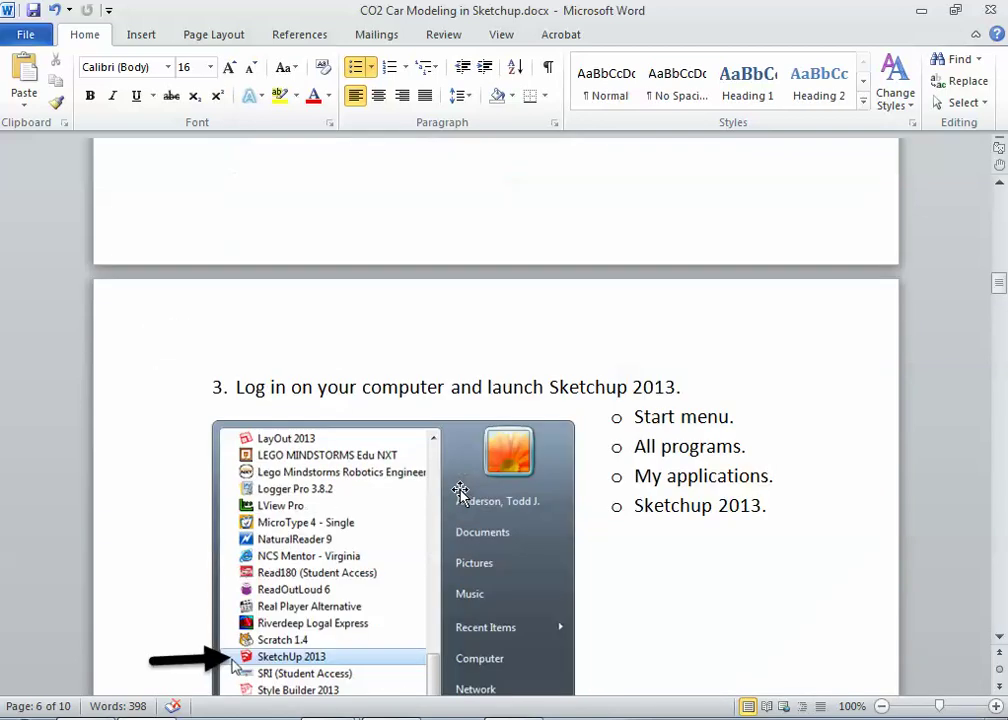
scroll(461, 489, "up", 15)
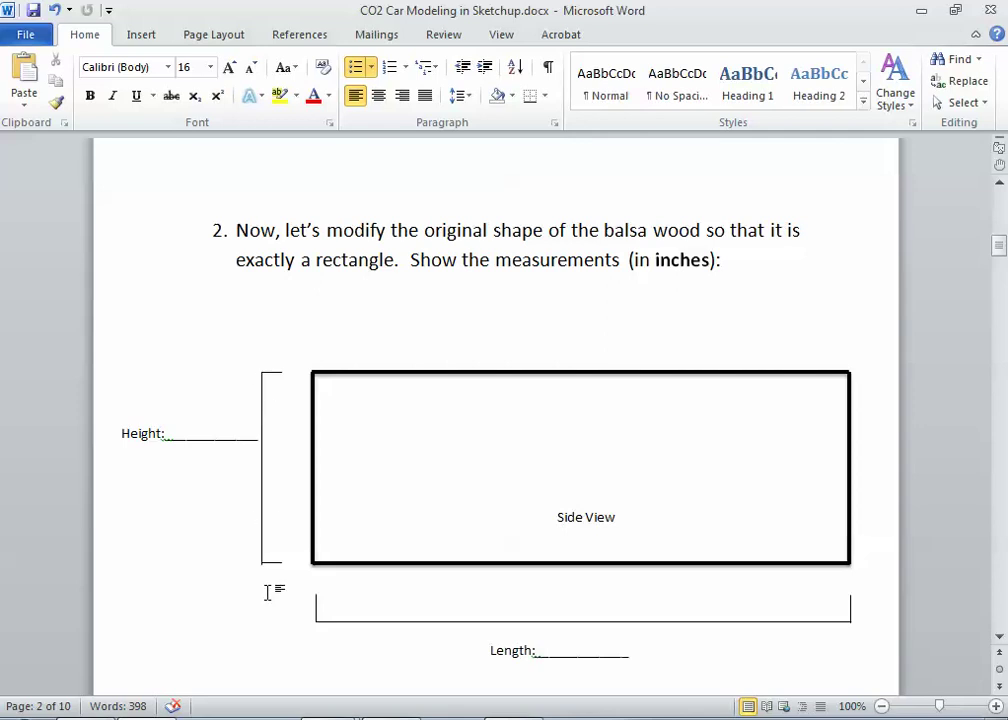
Back in SketchUp, set the block's push/pull height to exactly 2 3/4".
key("alt+Tab")
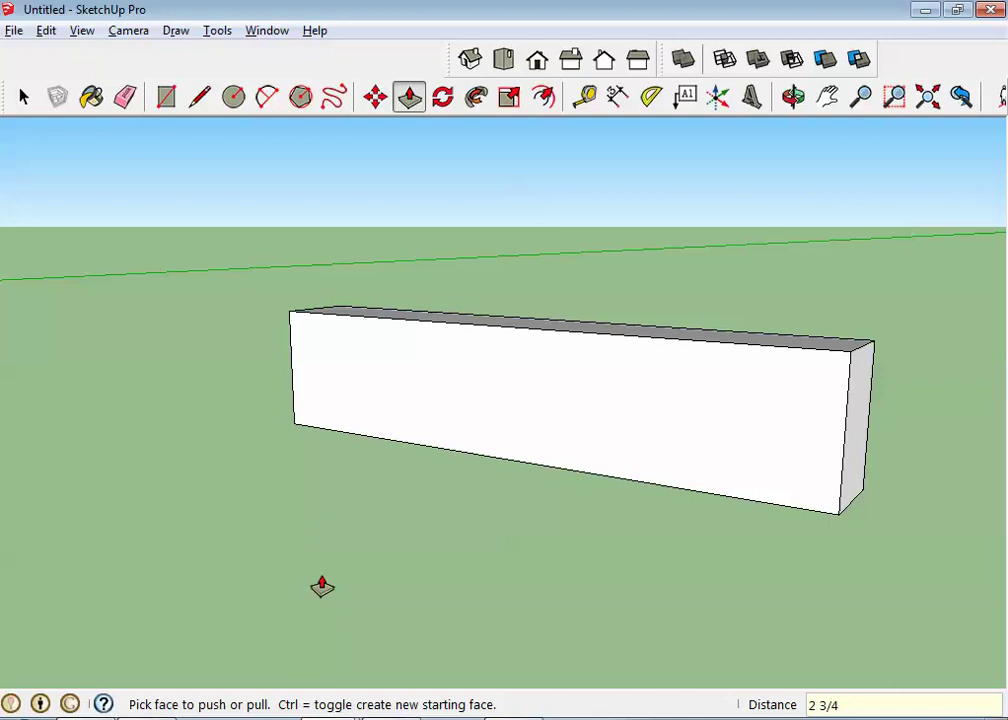
left_click(322, 587)
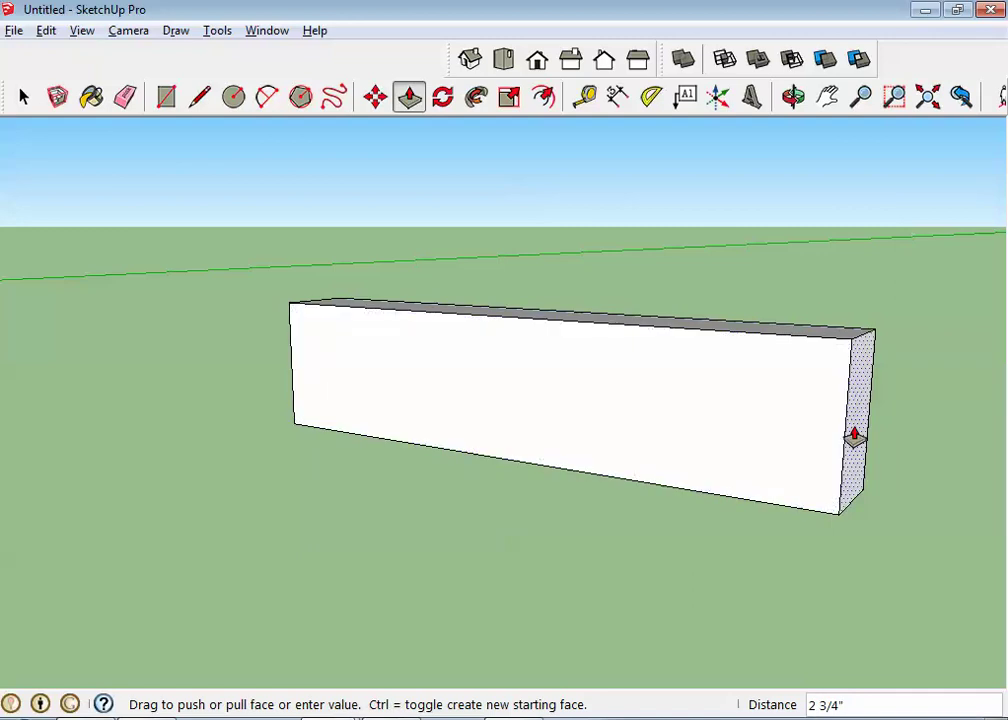
Scroll the Word guide down to step 10 on the Orbit and Pan tools, then return to SketchUp.
key("alt+Tab")
scroll(725, 542, "down", 12)
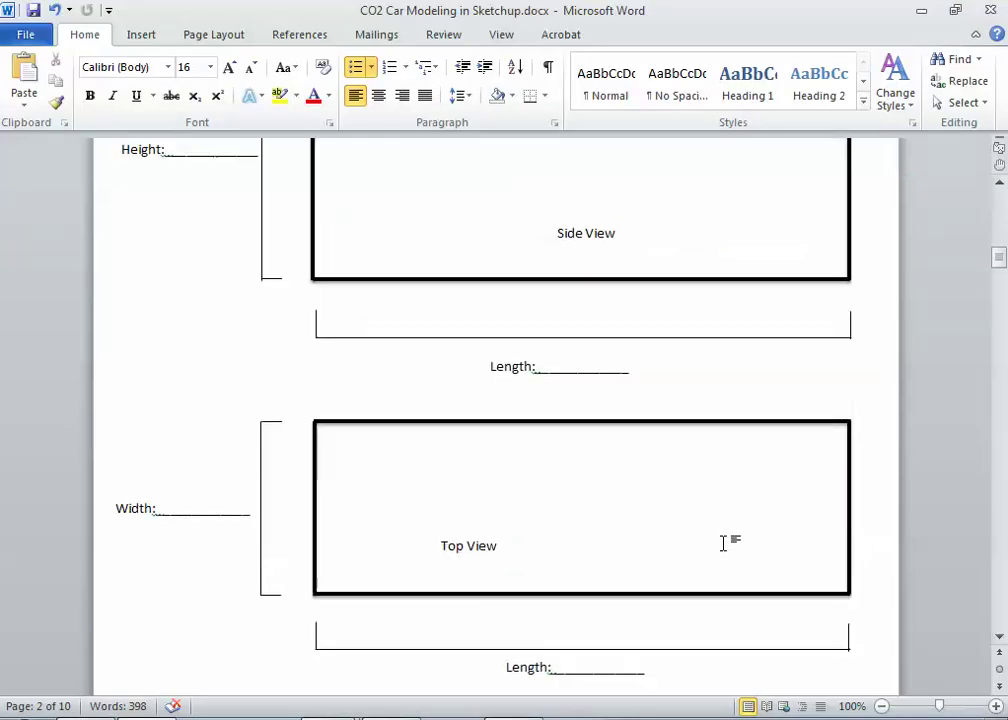
scroll(721, 537, "down", 20)
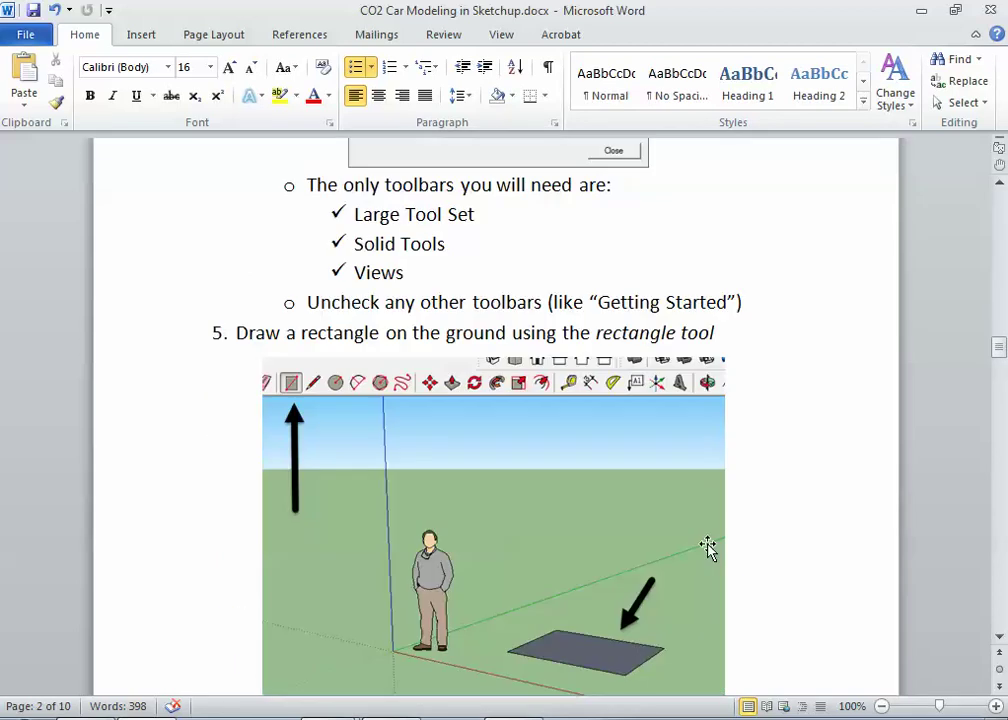
scroll(709, 544, "down", 20)
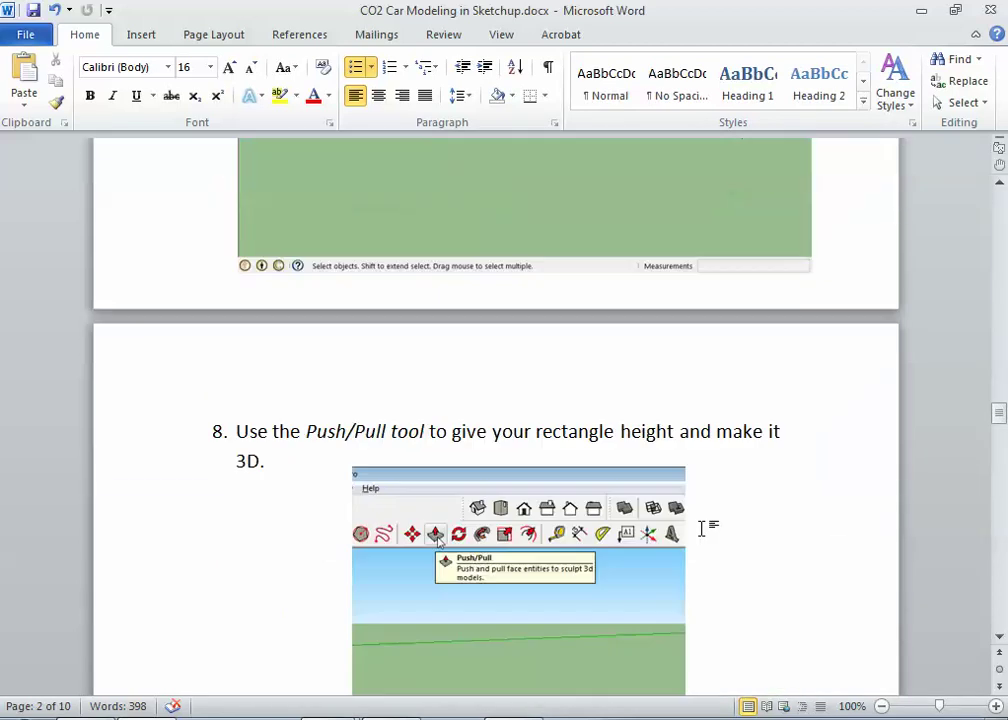
scroll(703, 530, "down", 6)
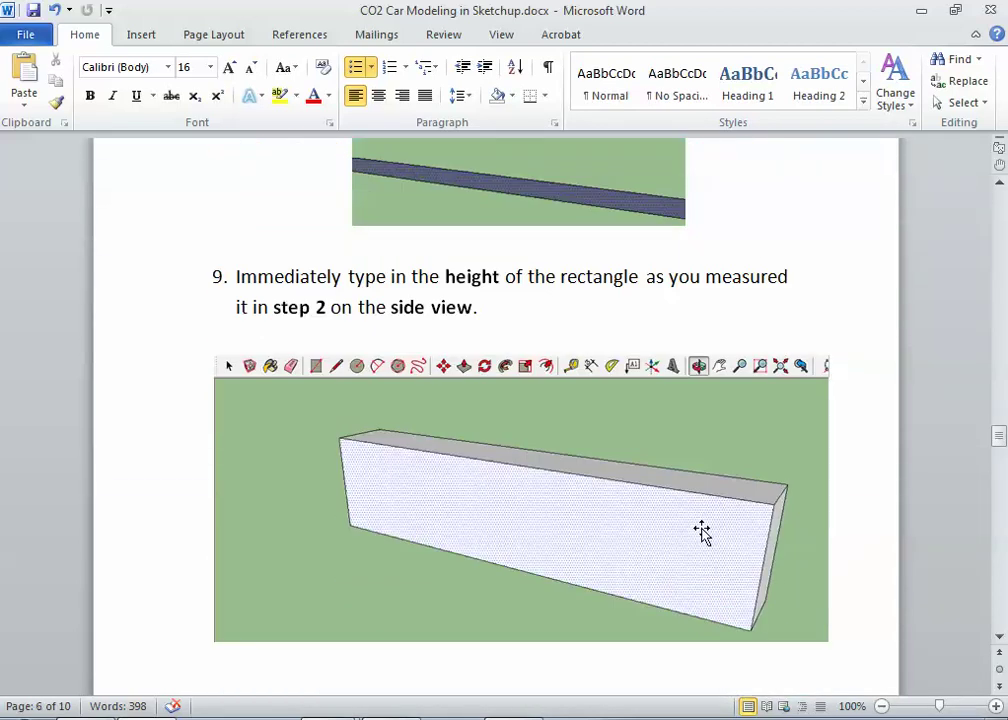
scroll(702, 533, "down", 12)
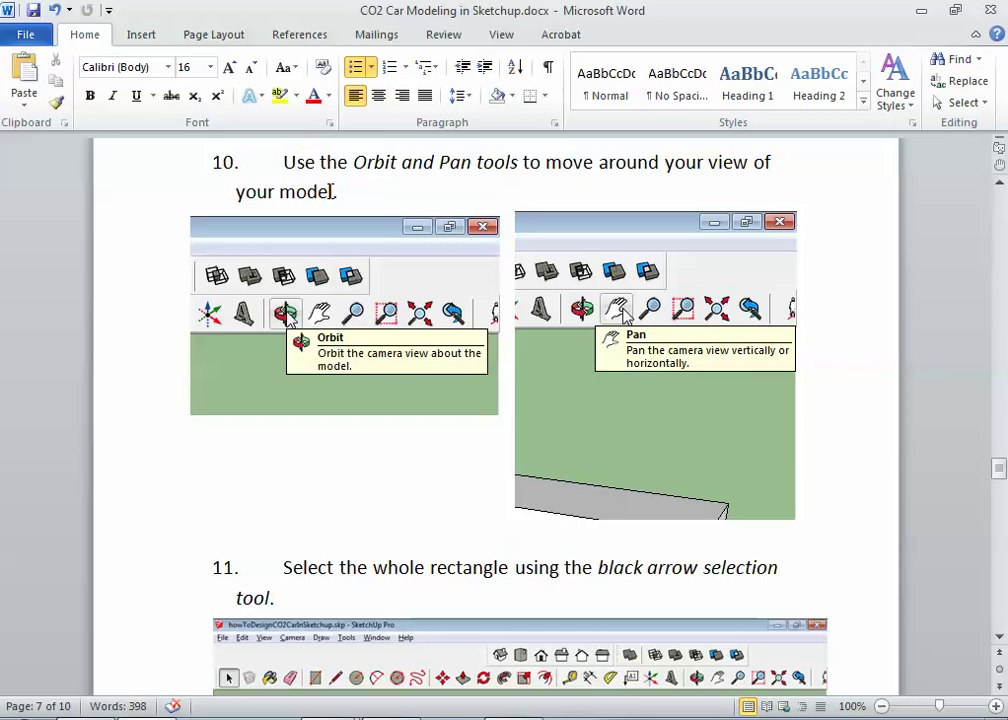
key("alt+Tab")
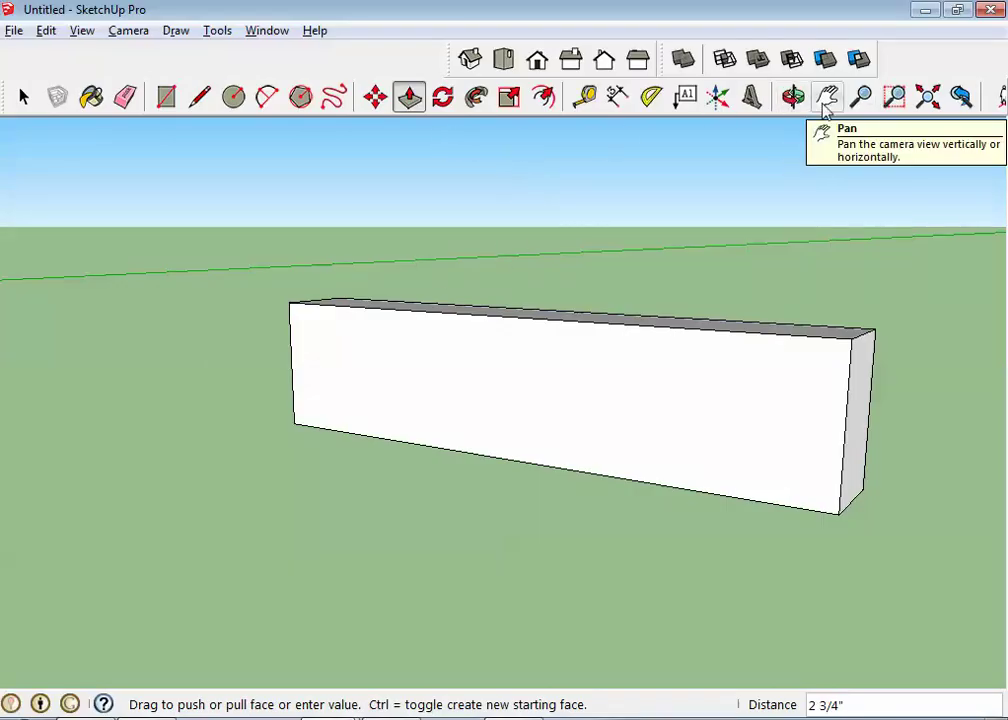
Orbit to see the box's end face, then pan so the whole box is in view.
left_click(793, 96)
left_click_drag(794, 365, 922, 432)
left_click_drag(813, 452, 850, 425)
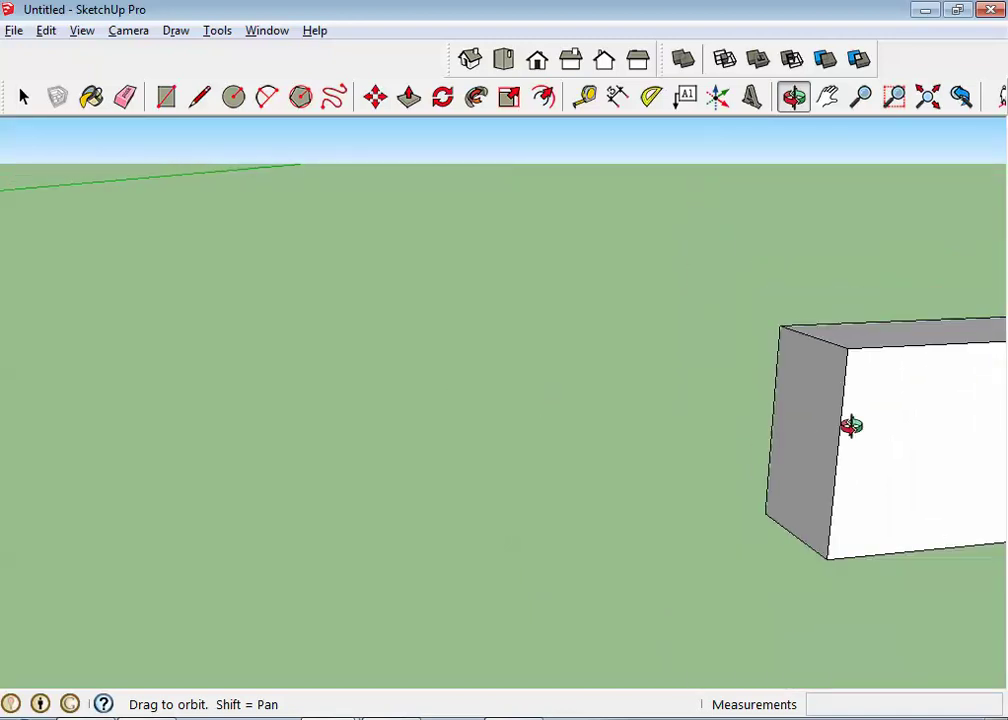
left_click(828, 97)
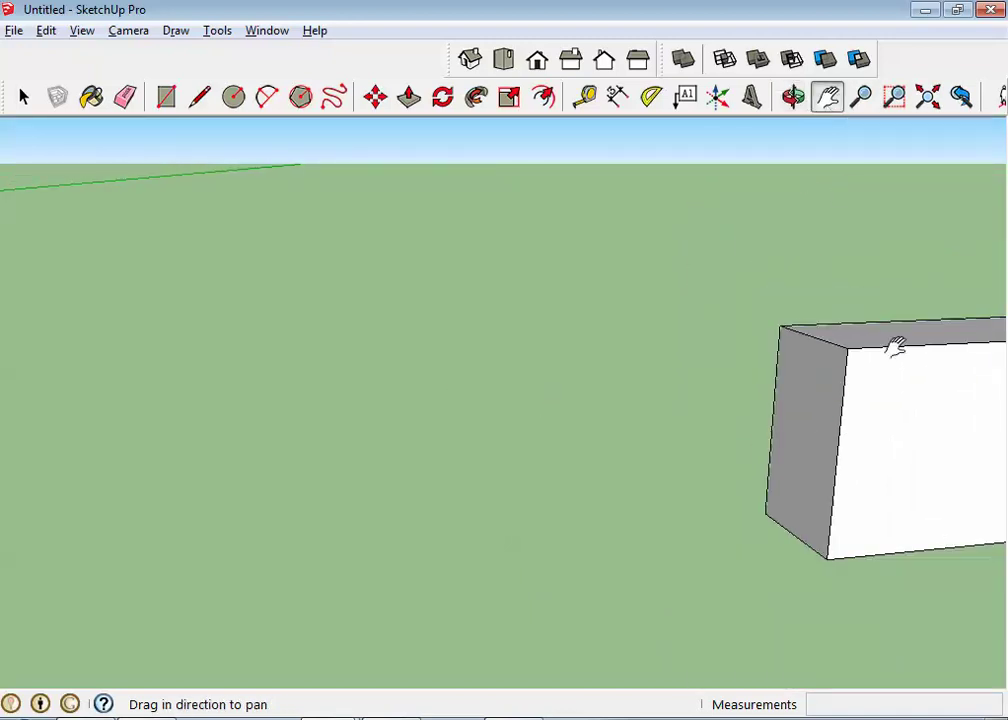
left_click_drag(895, 344, 380, 428)
left_click_drag(583, 428, 484, 475)
left_click_drag(772, 445, 788, 418)
scroll(789, 431, "down", 5)
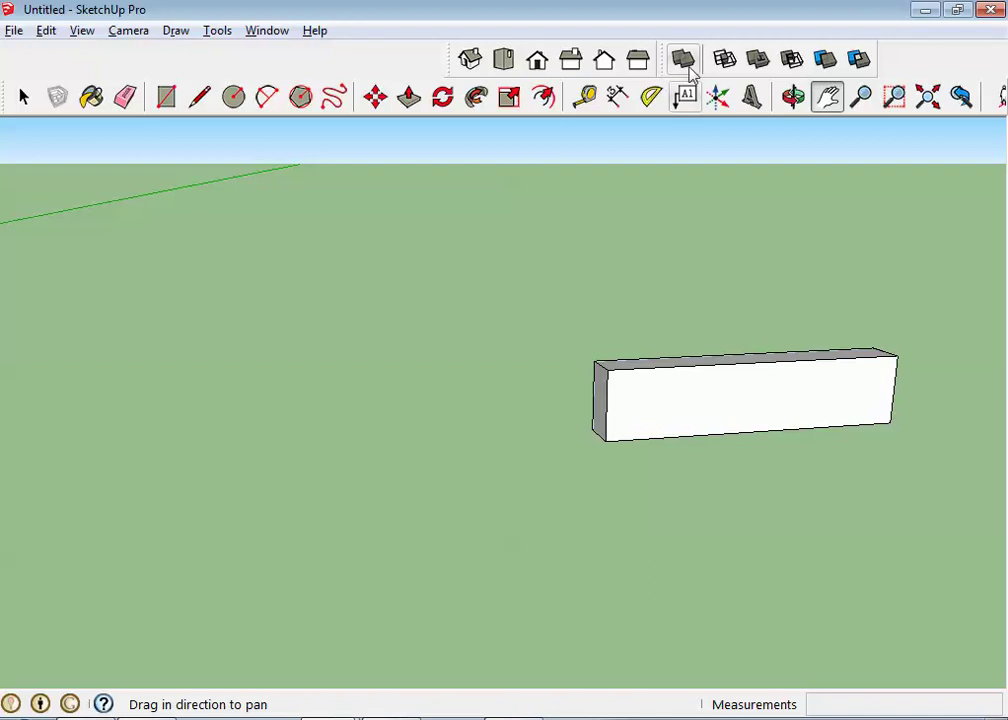
Orbit the box to a new angle, then switch to the Word tutorial's step 11.
left_click(793, 96)
left_click_drag(548, 358, 507, 389)
scroll(520, 351, "up", 5)
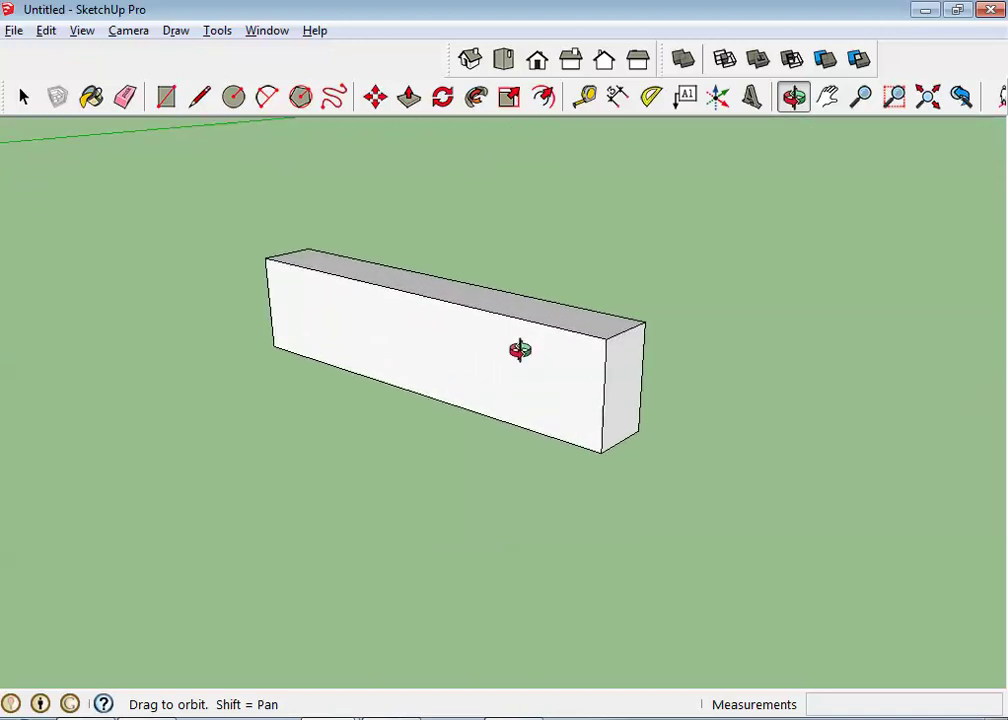
key("alt+Tab")
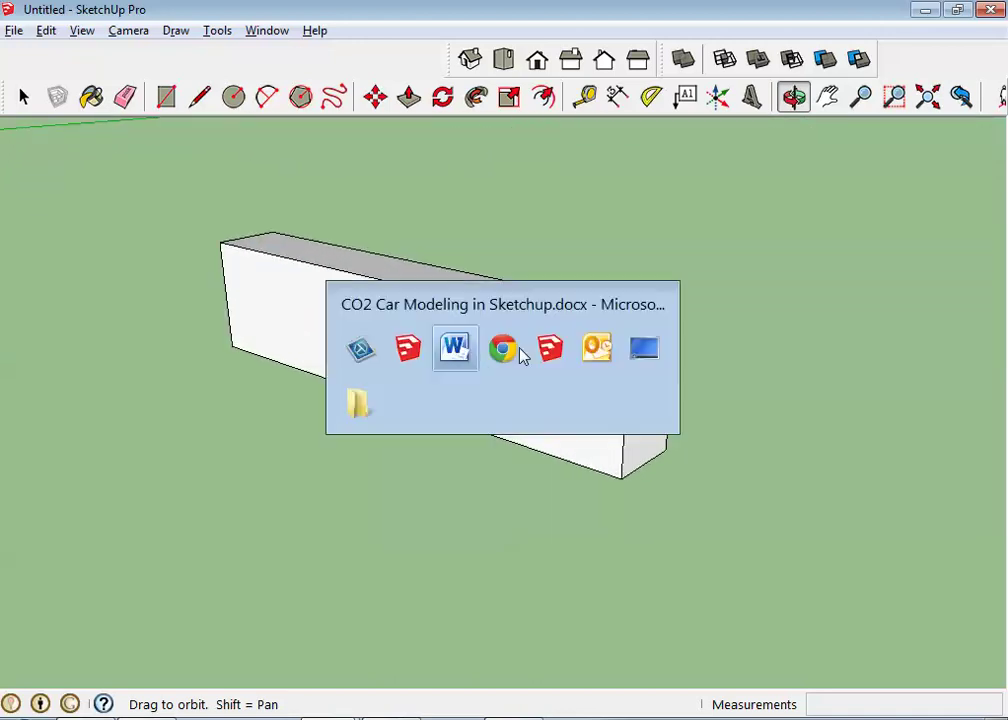
Read step 11 on selecting the whole rectangle, then return to SketchUp.
scroll(519, 350, "down", 3)
scroll(519, 350, "down", 3)
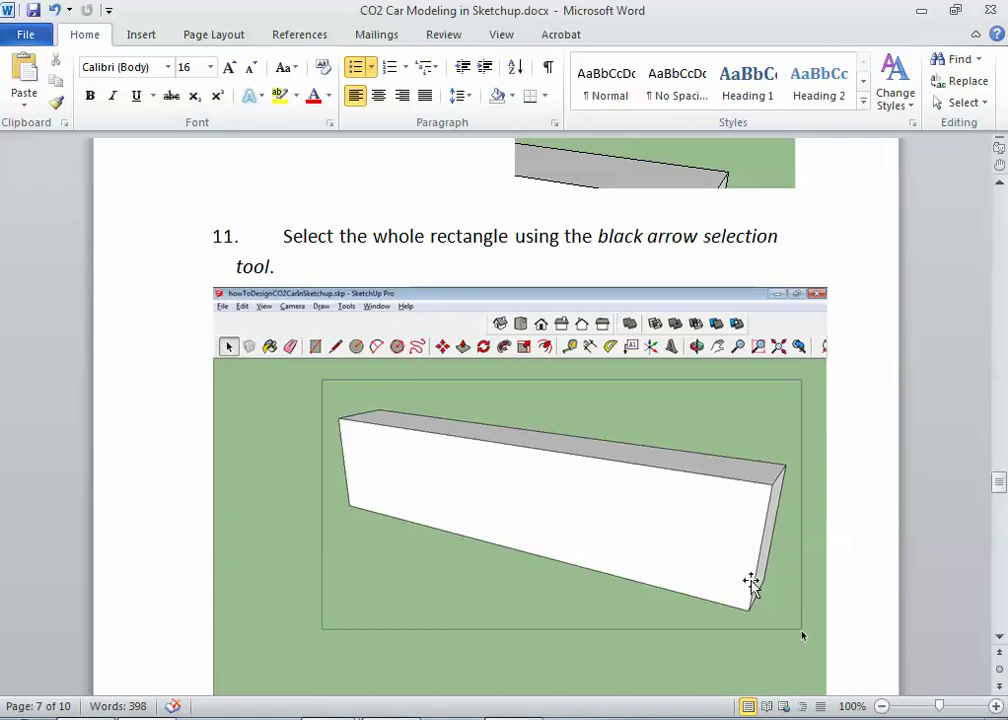
key("alt+Tab")
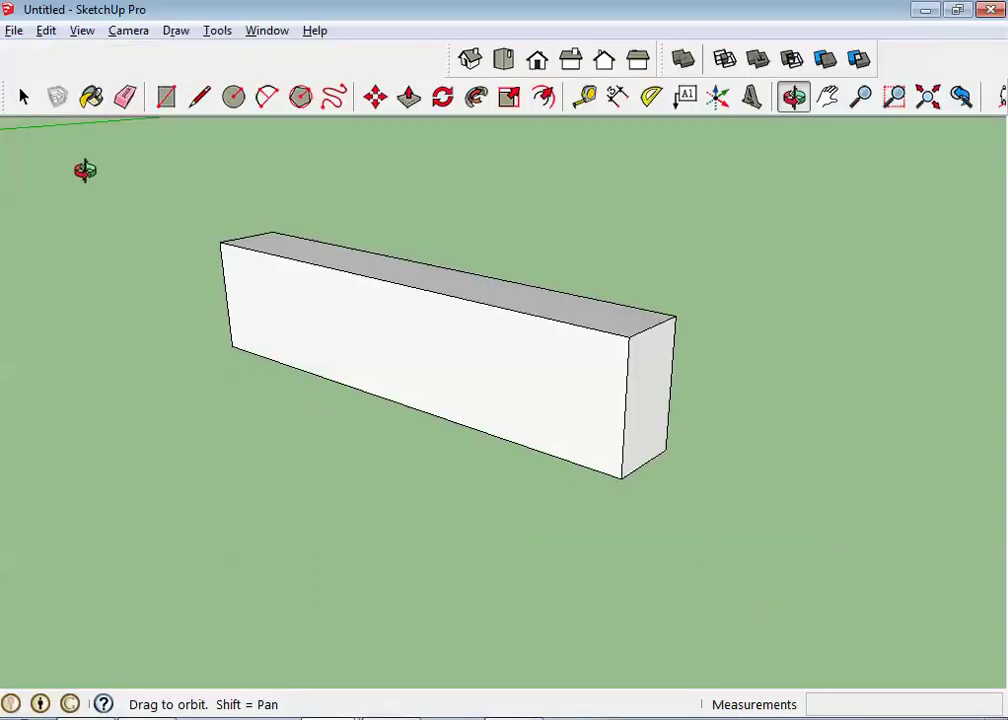
Window-select the entire box with the Select arrow, then scroll Word to the grouping instructions.
left_click(25, 97)
left_click_drag(165, 167, 737, 537)
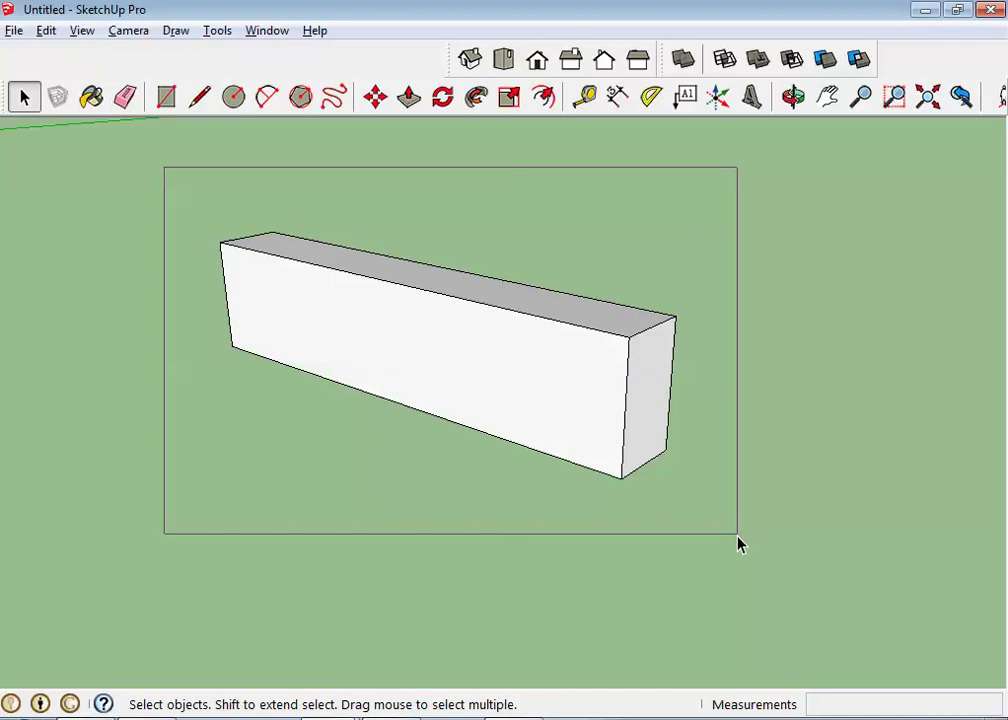
left_click_drag(738, 543, 738, 542)
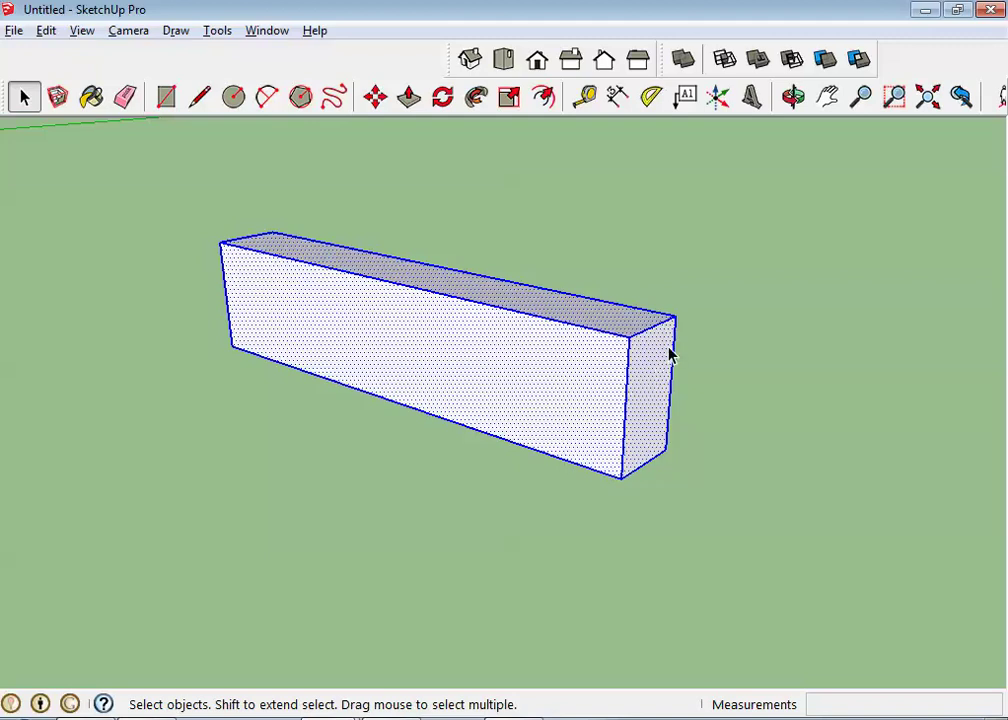
key("alt+Tab")
scroll(668, 349, "down", 10)
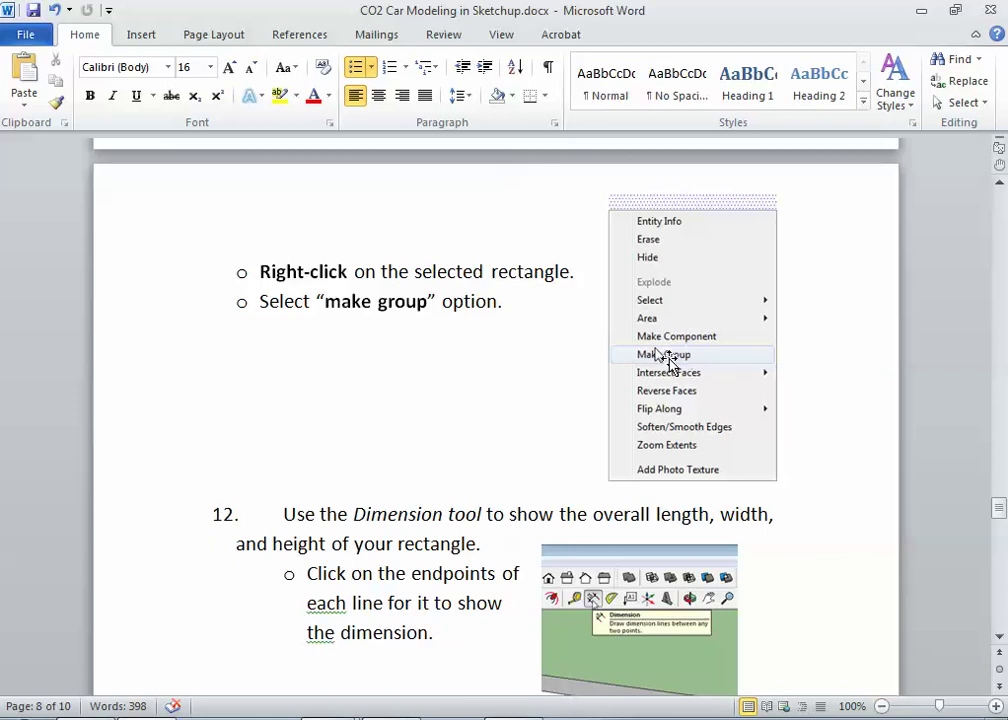
Make the selected box a group from the right-click menu, then deselect and reselect it.
key("alt+Tab")
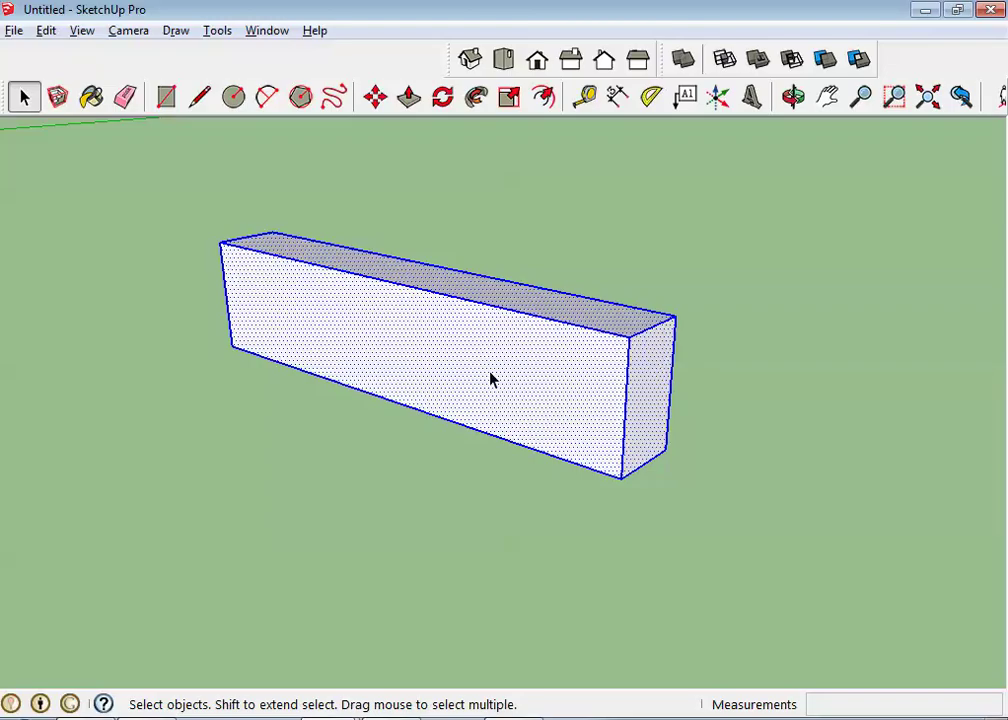
right_click(490, 378)
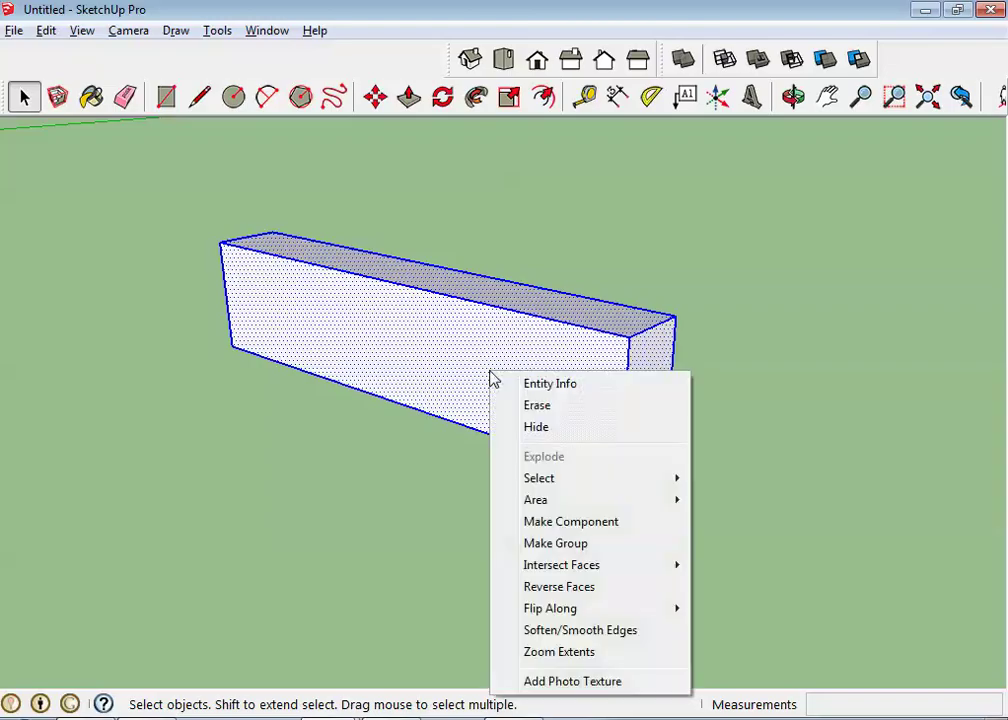
left_click(556, 545)
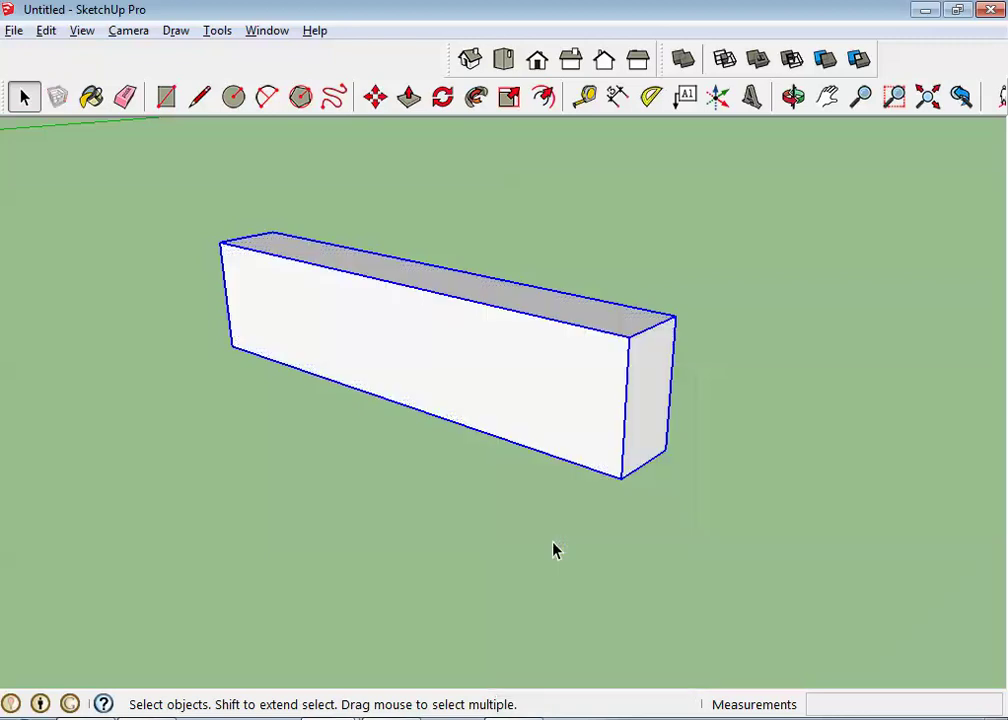
left_click(755, 535)
left_click(596, 442)
key("ctrl+t")
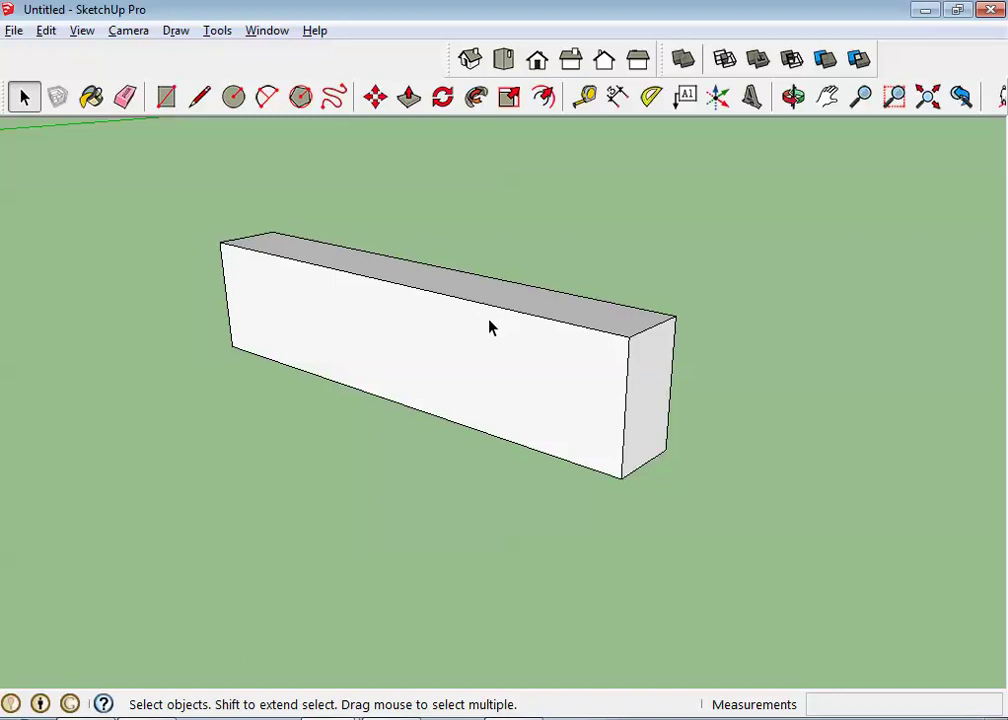
Check the box by selecting its front, top and end faces and a vertical edge.
left_click(603, 342)
left_click(616, 322)
left_click(645, 386)
left_click(625, 386)
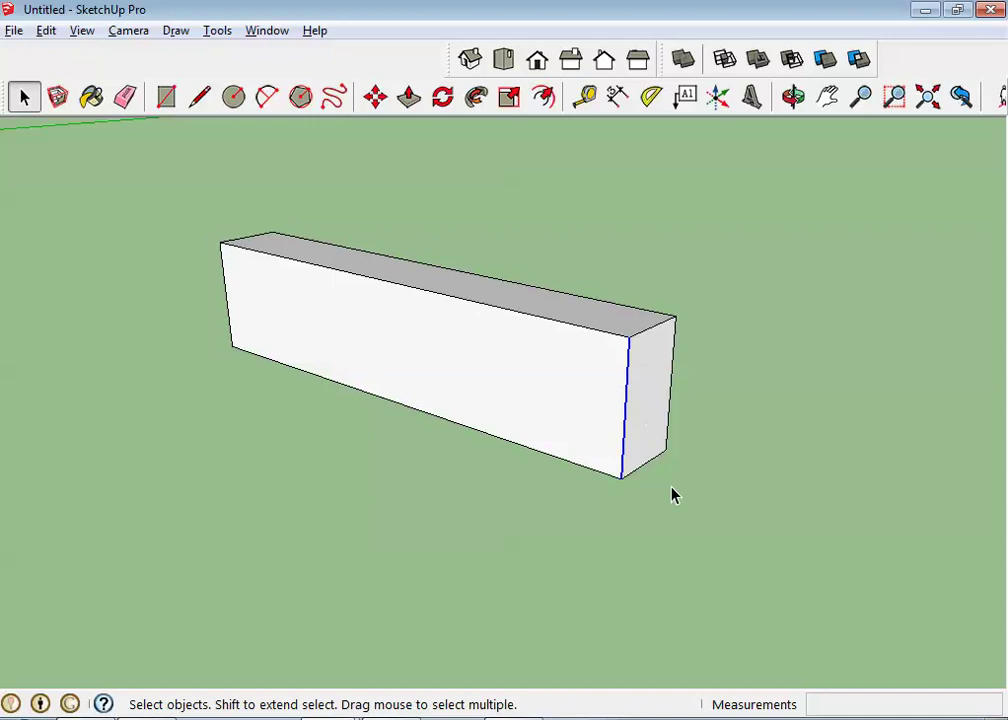
left_click(333, 424)
Window-select the whole box again, Make Group, and confirm it selects as one object.
left_click_drag(128, 164, 760, 543)
right_click(560, 402)
left_click(618, 246)
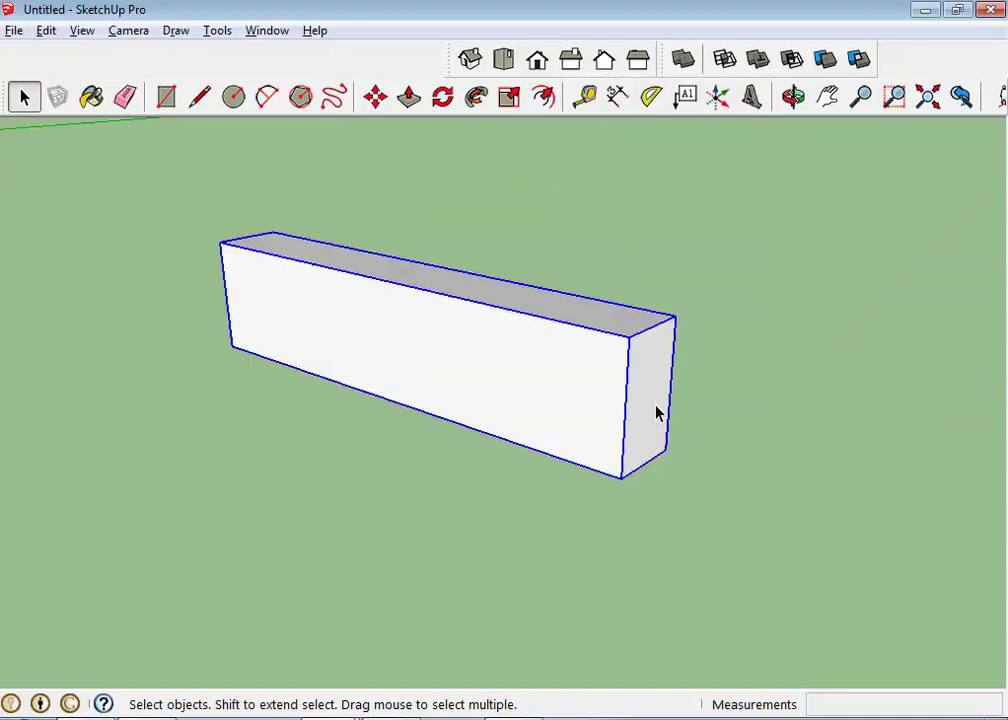
left_click(506, 491)
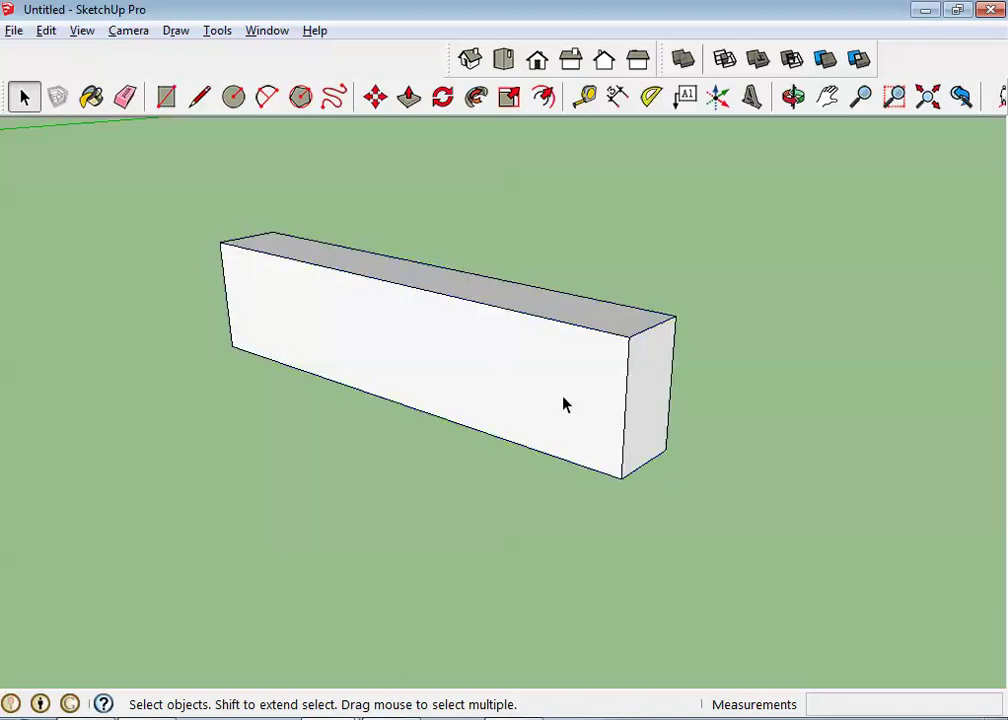
left_click(567, 404)
left_click(734, 428)
Scroll the Word guide to step 12 on dimensioning, then return to the SketchUp model.
key("alt+Tab")
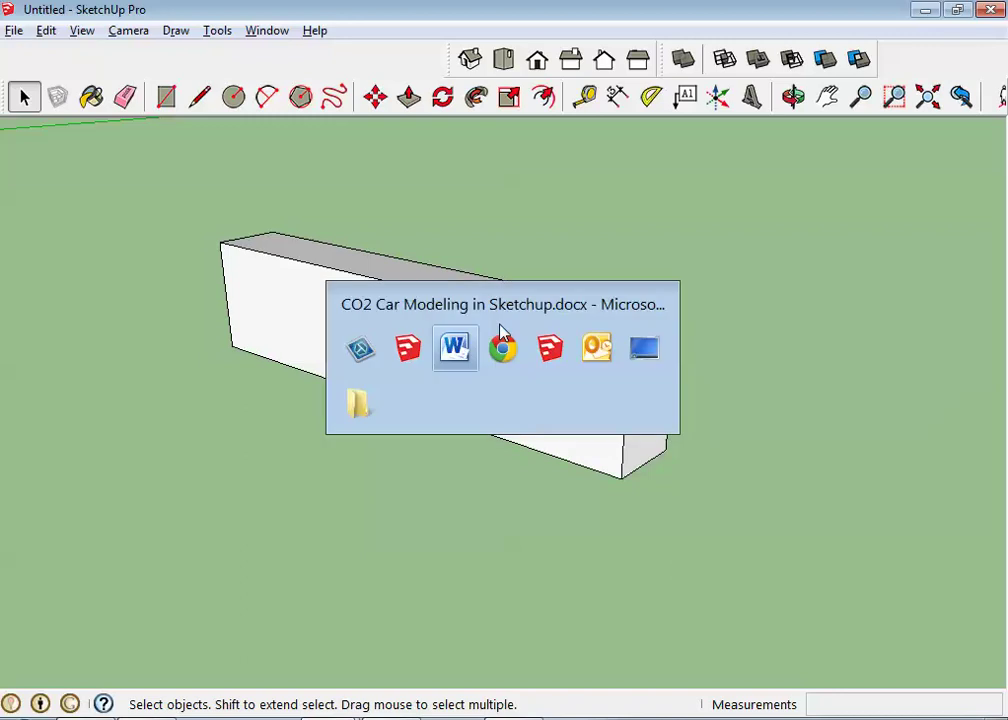
scroll(501, 325, "down", 4)
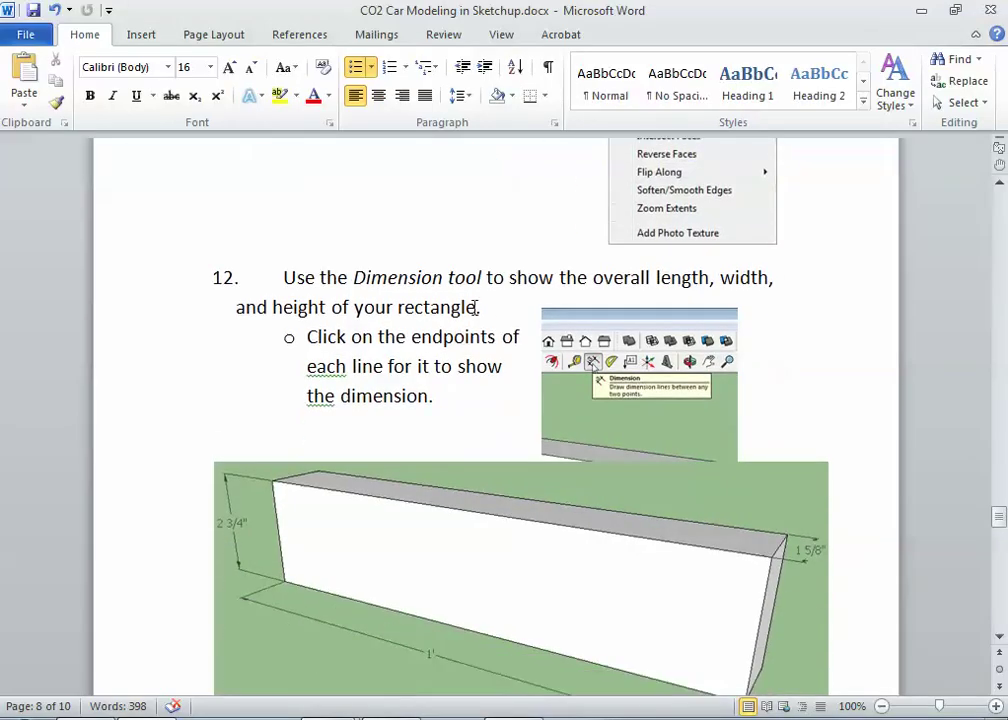
scroll(366, 287, "down", 2)
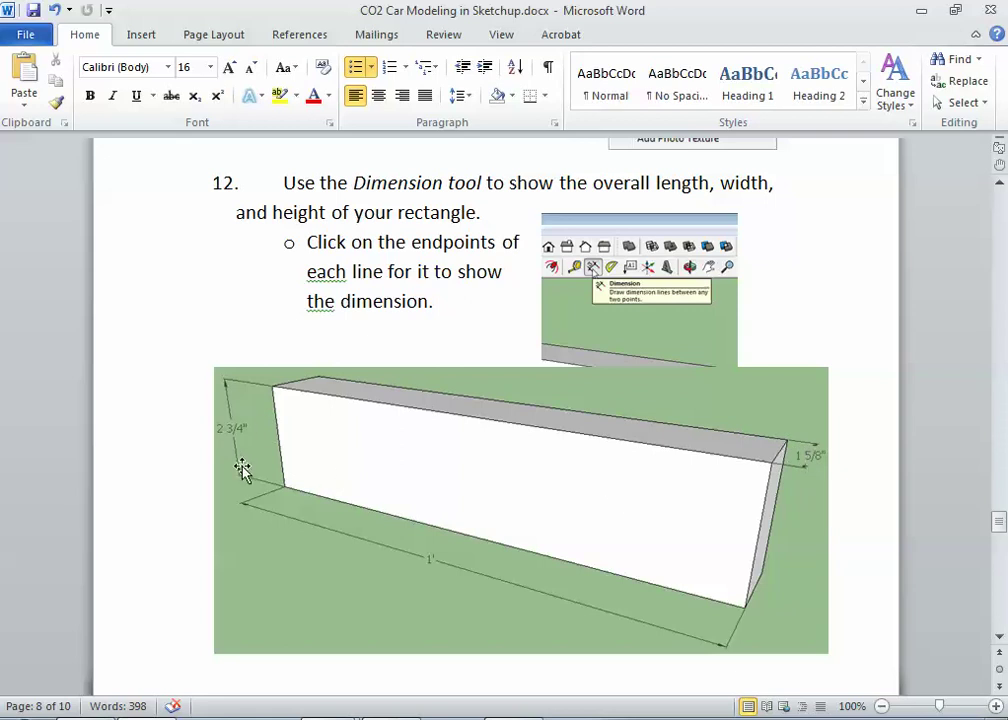
key("alt+Tab")
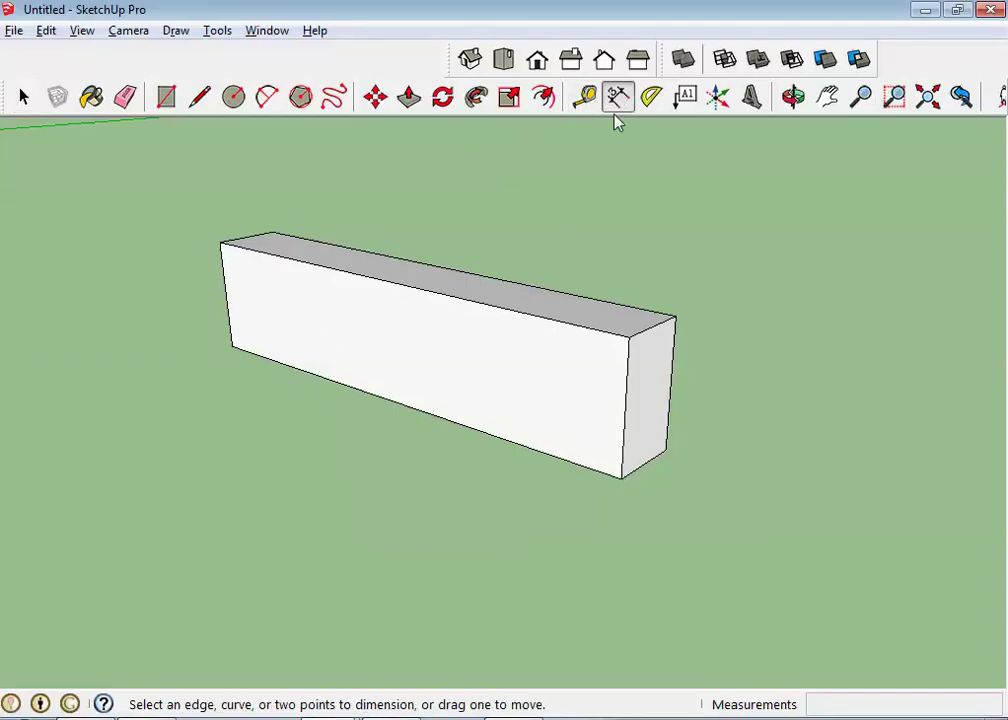
Dimension the box's 1' length along the front and 1 5/8" width along the right side.
left_click(232, 349)
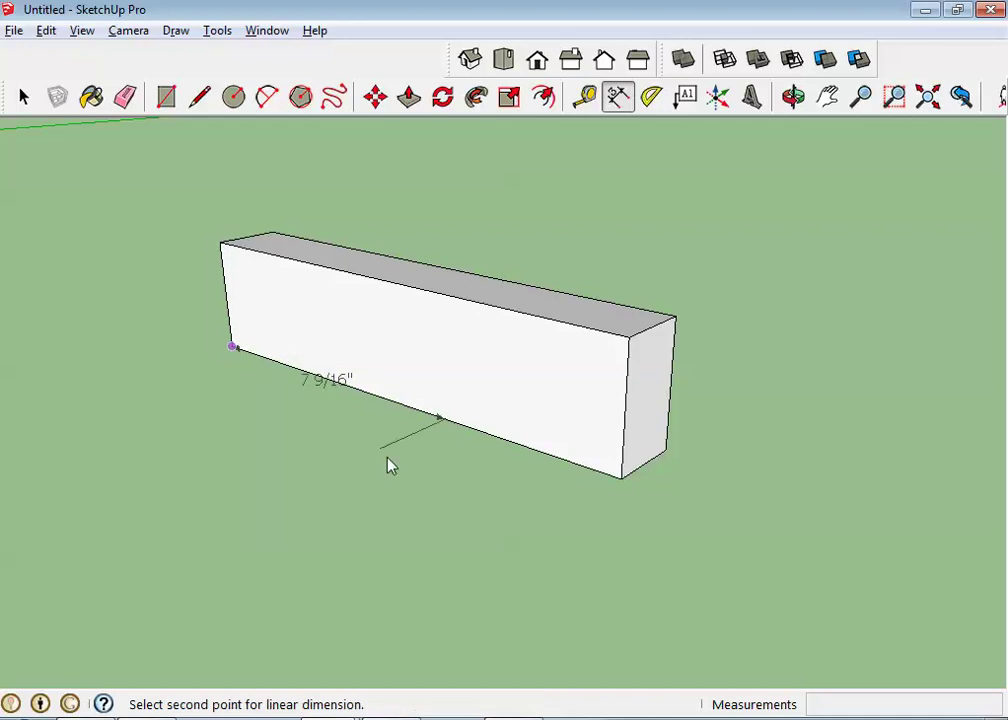
left_click(621, 479)
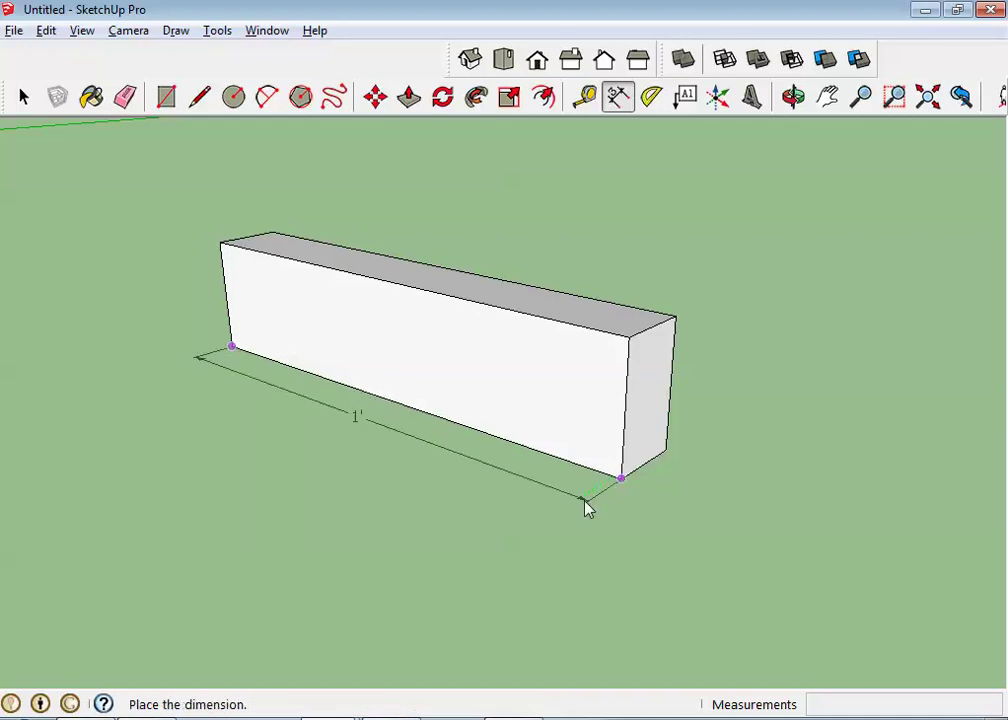
left_click(508, 520)
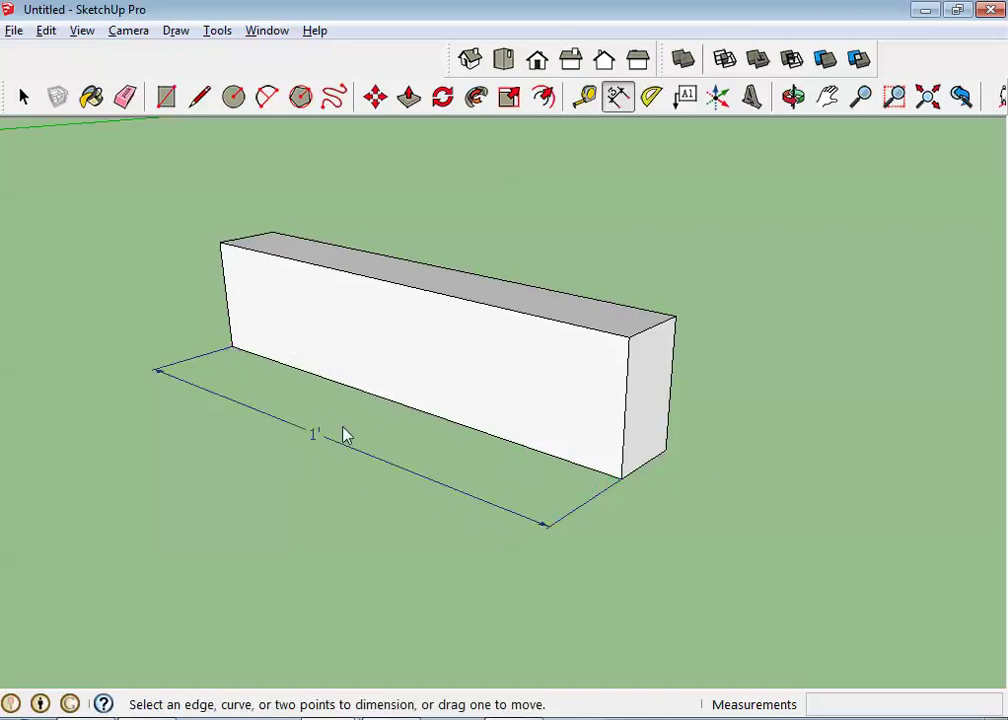
left_click(622, 479)
left_click(666, 452)
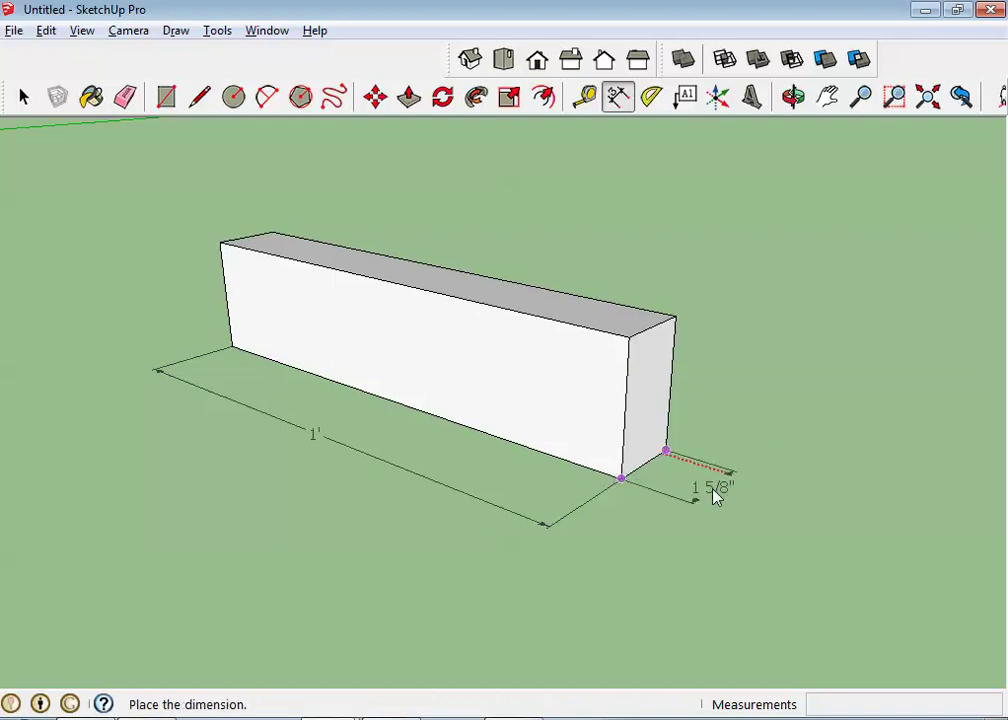
left_click(722, 503)
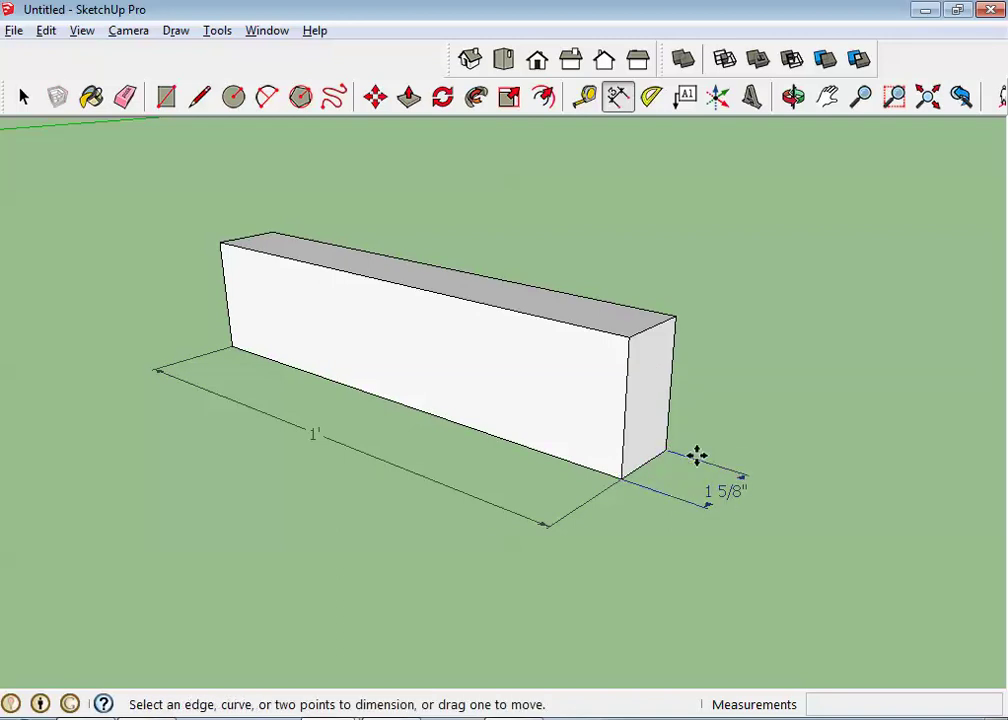
Shift the 1' dimension slightly, then add the 2 3/4" height dimension left of the box.
left_click(228, 344)
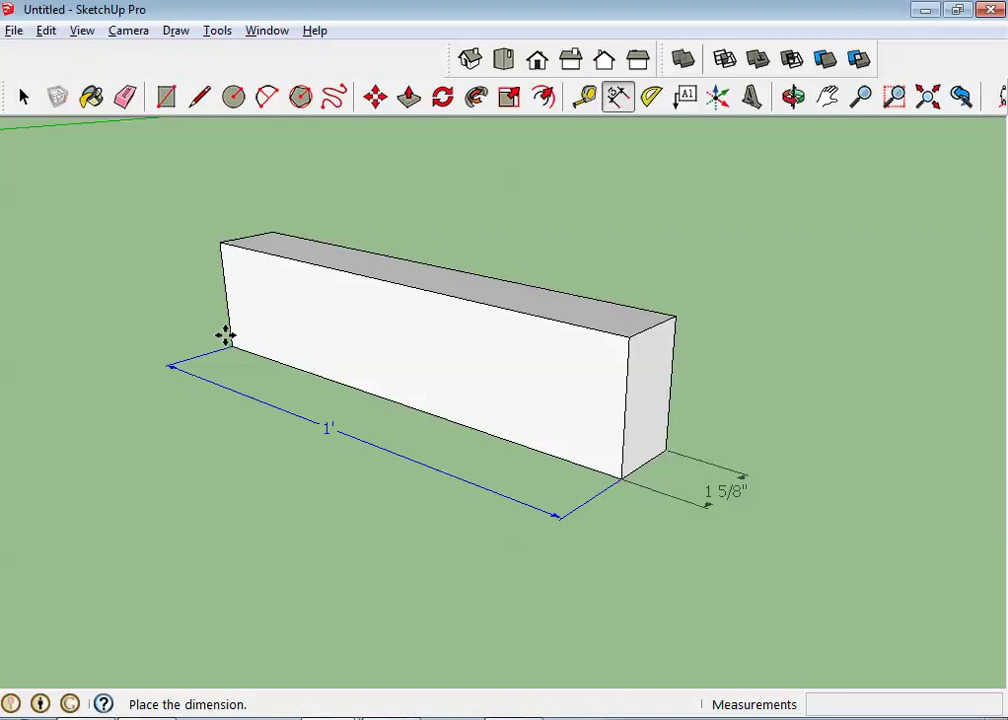
left_click(226, 338)
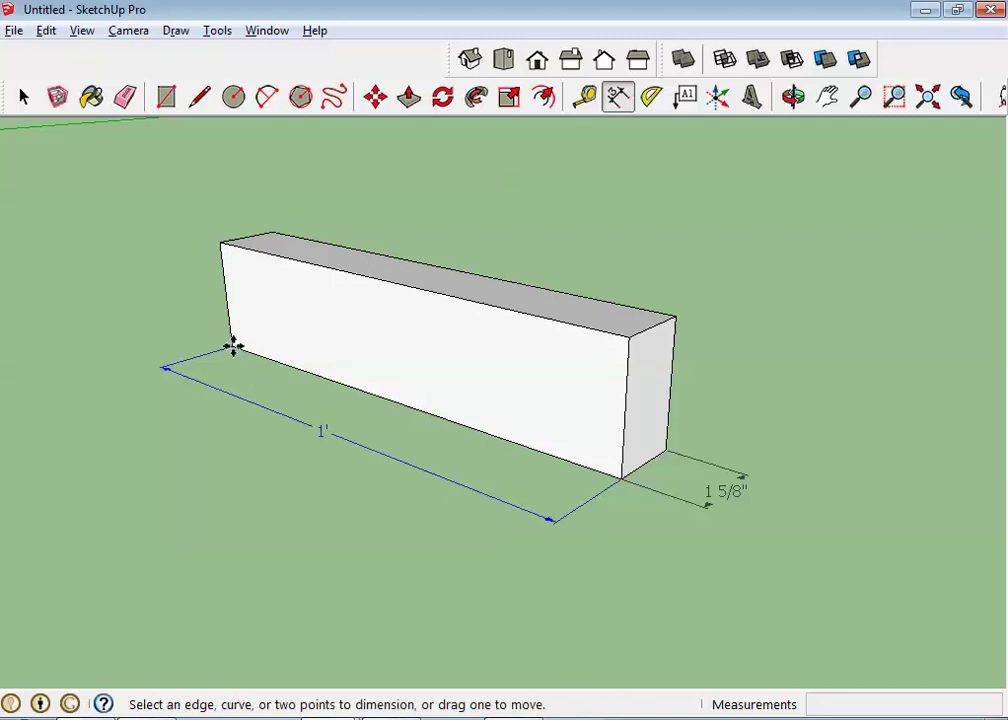
left_click(231, 346)
left_click(219, 242)
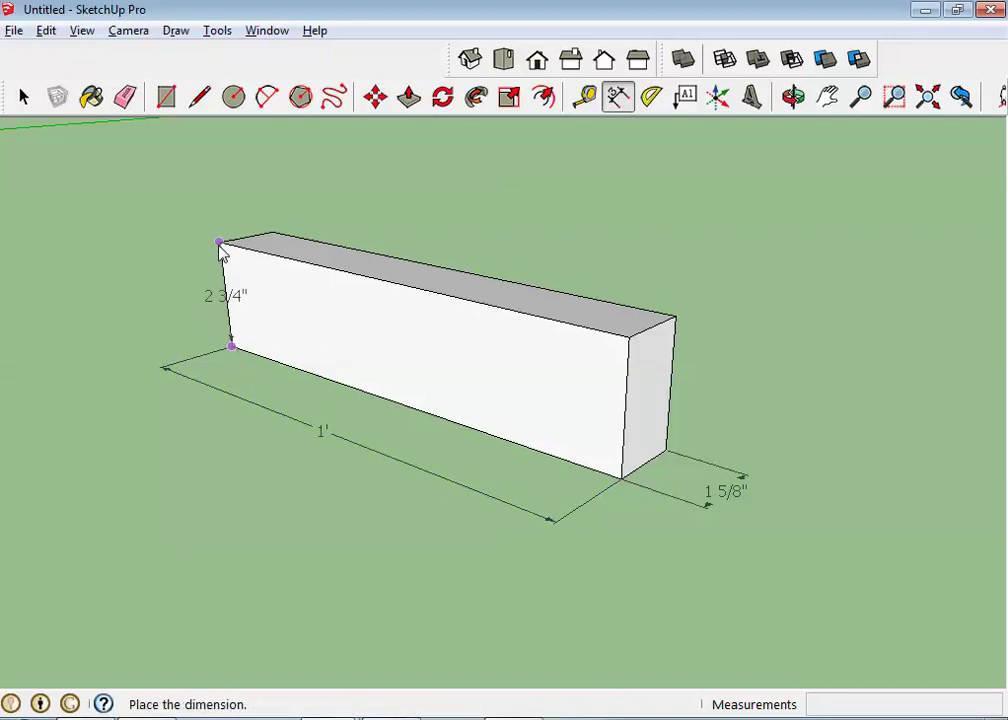
left_click(168, 254)
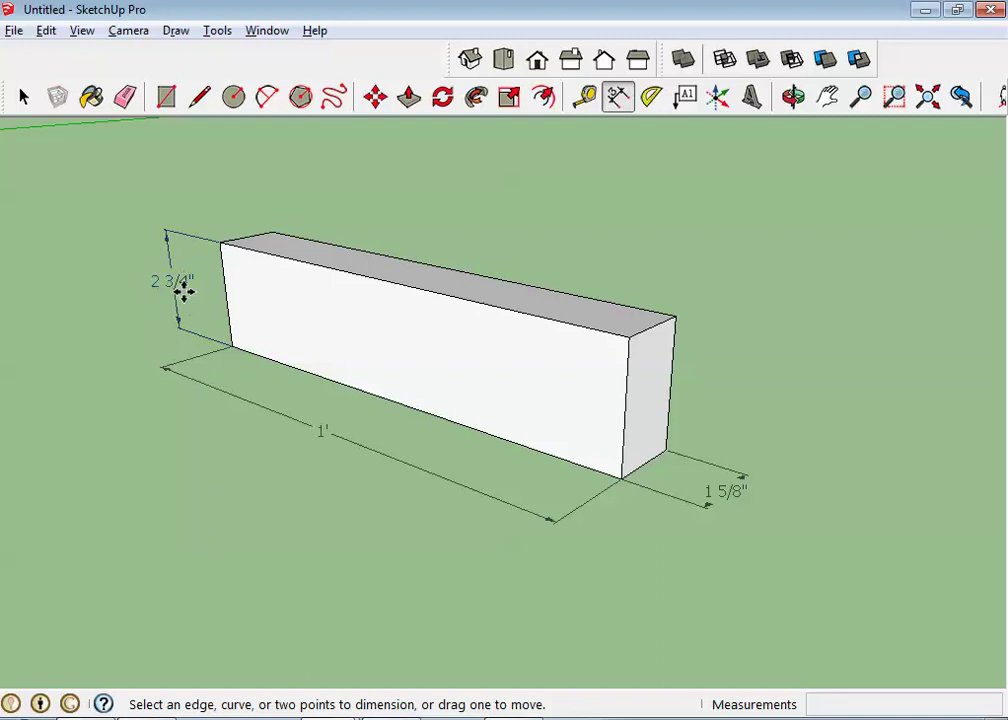